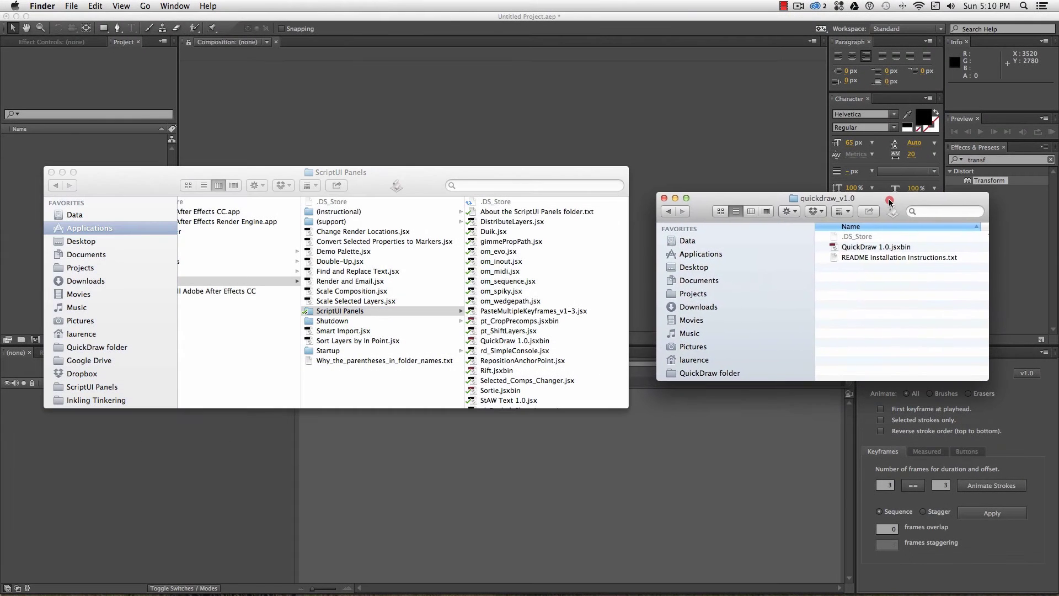
Find QuickDraw 1.0.jsxbin in Adobe After Effects CC > Scripts > ScriptUI Panels in Finder.
left_click(891, 202)
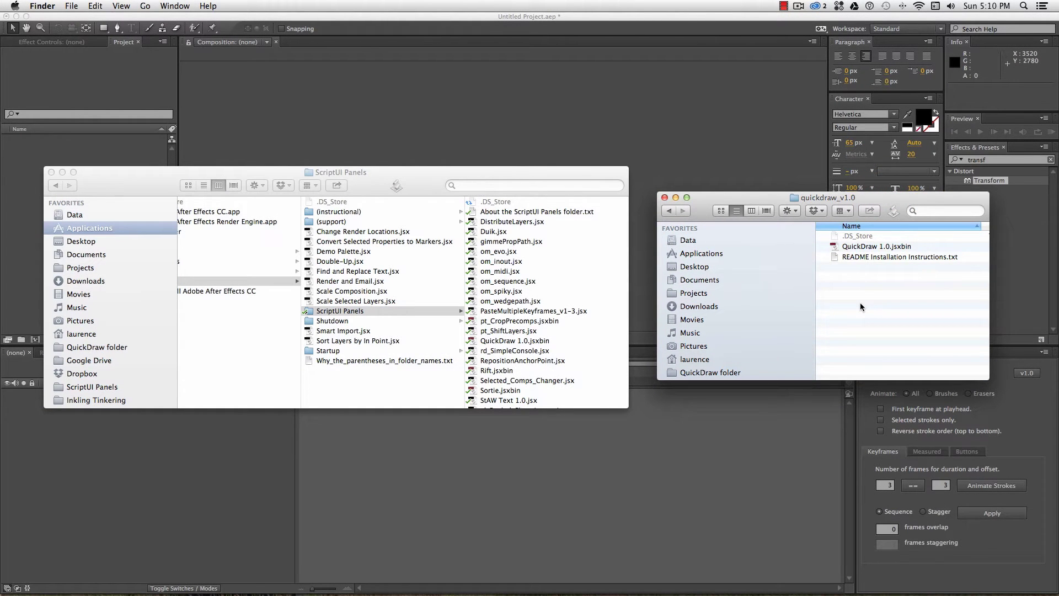
scroll(313, 334, "left", 5)
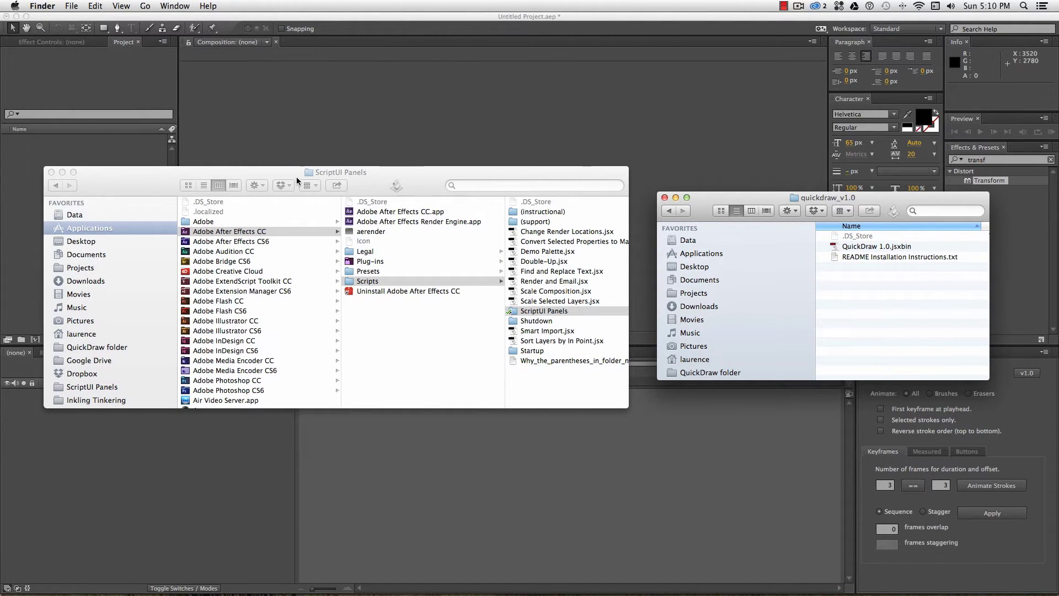
left_click(258, 231)
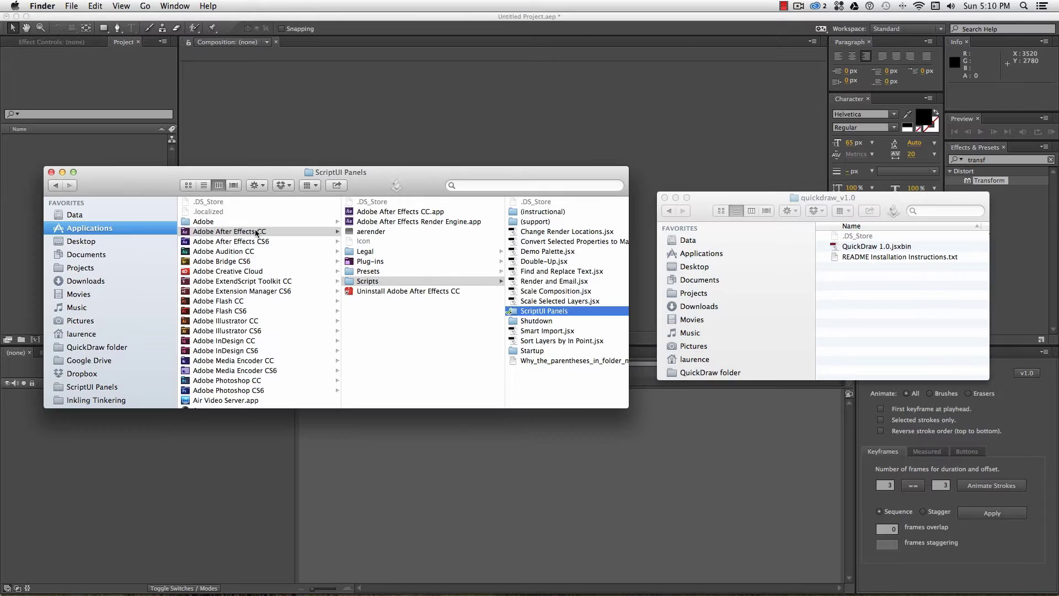
left_click(368, 281)
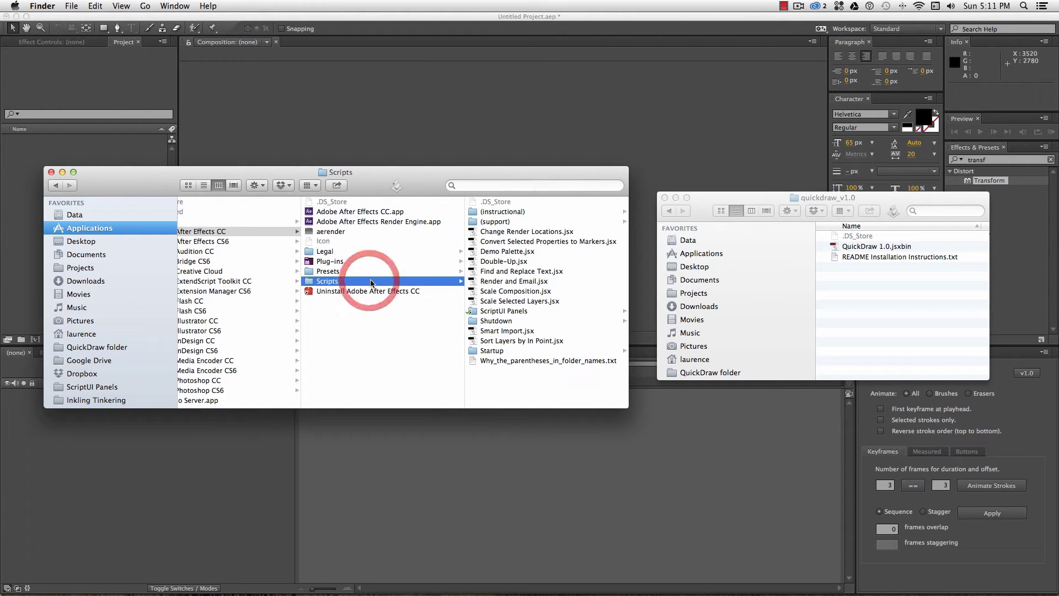
left_click(500, 312)
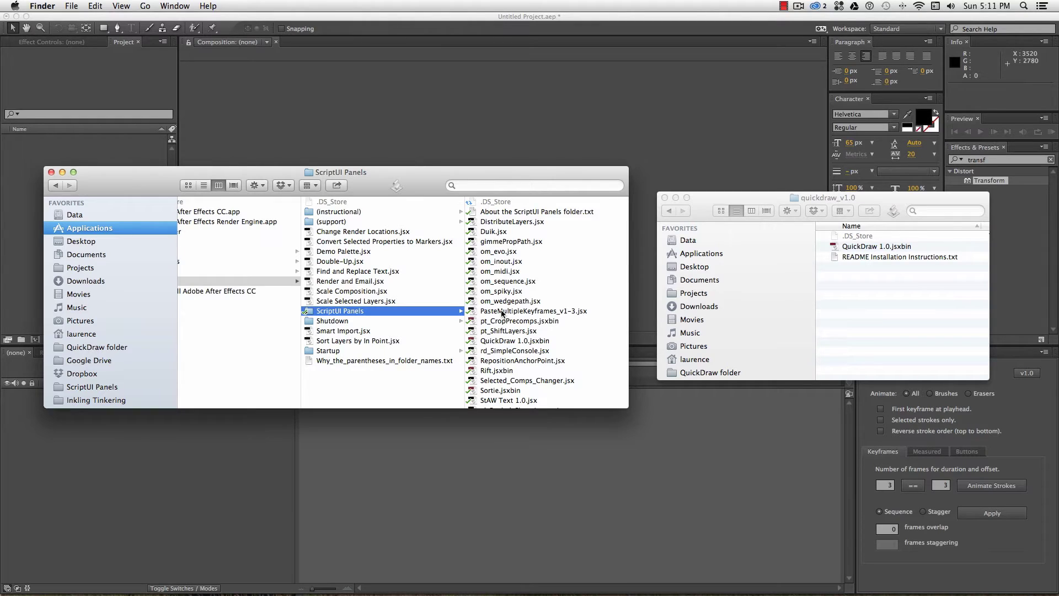
left_click(502, 341)
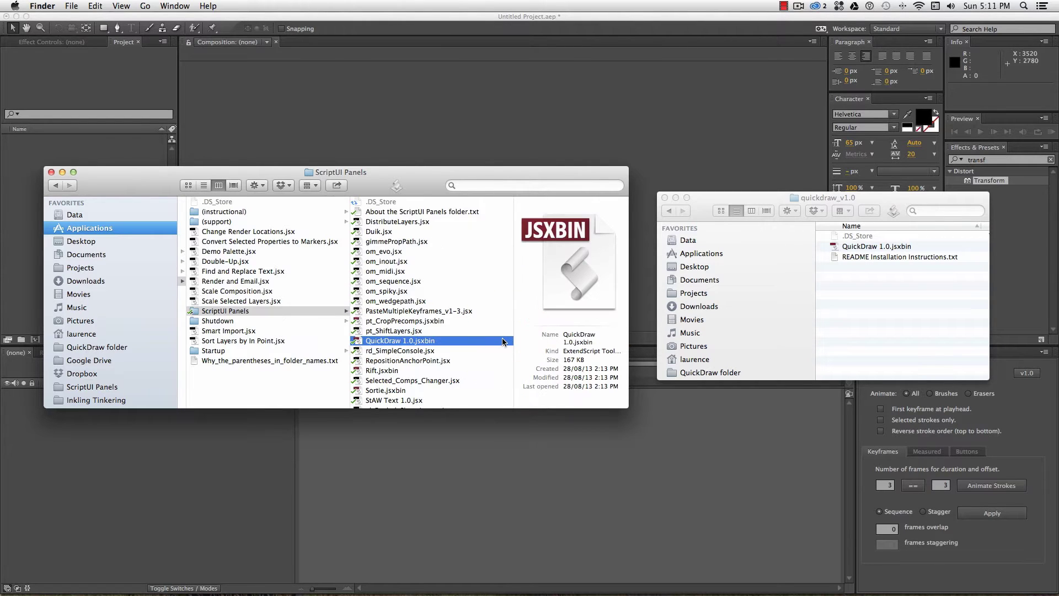
Hide Finder and open the QuickDraw 1.0 panel from After Effects' Window menu.
key("super+alt+w")
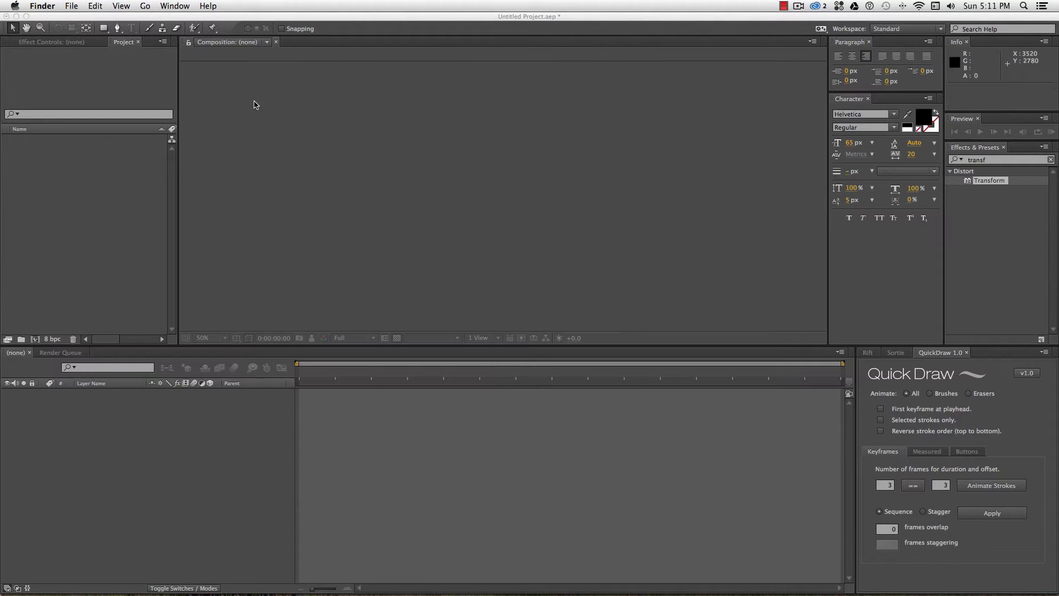
left_click(250, 95)
left_click(346, 7)
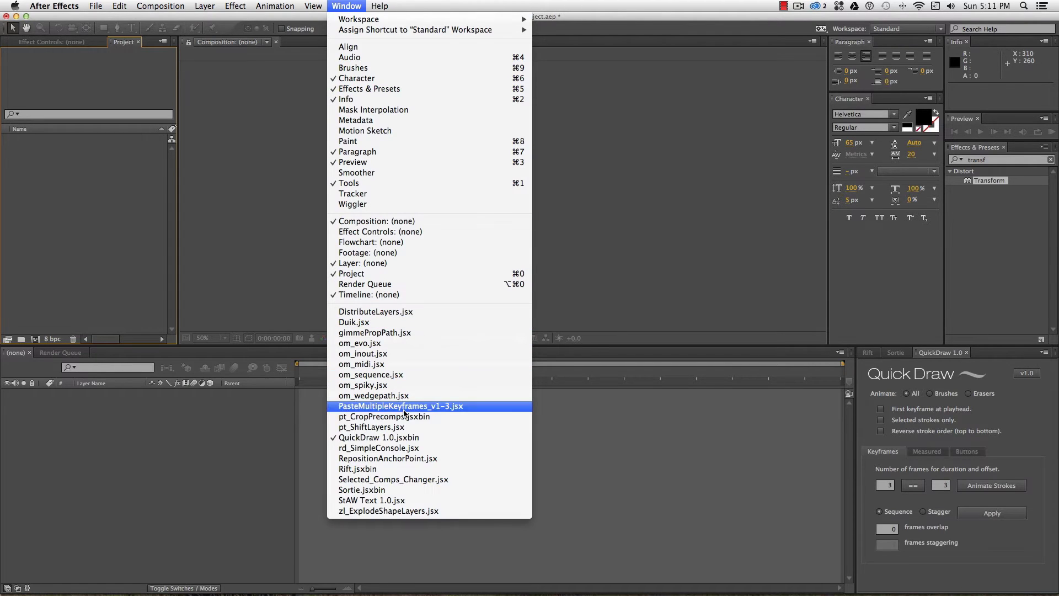
left_click(409, 439)
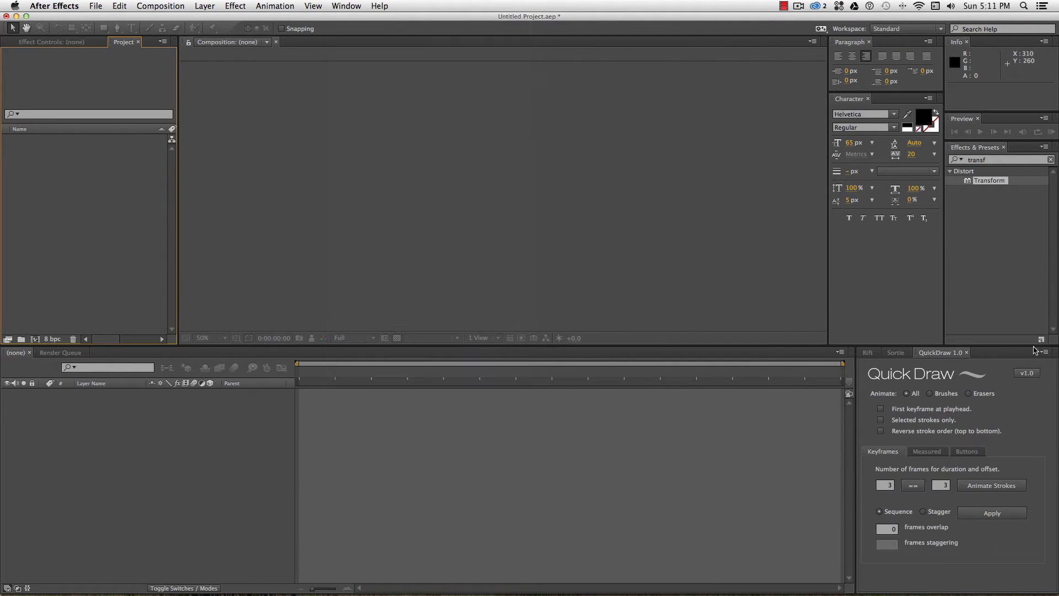
key("super+Tab")
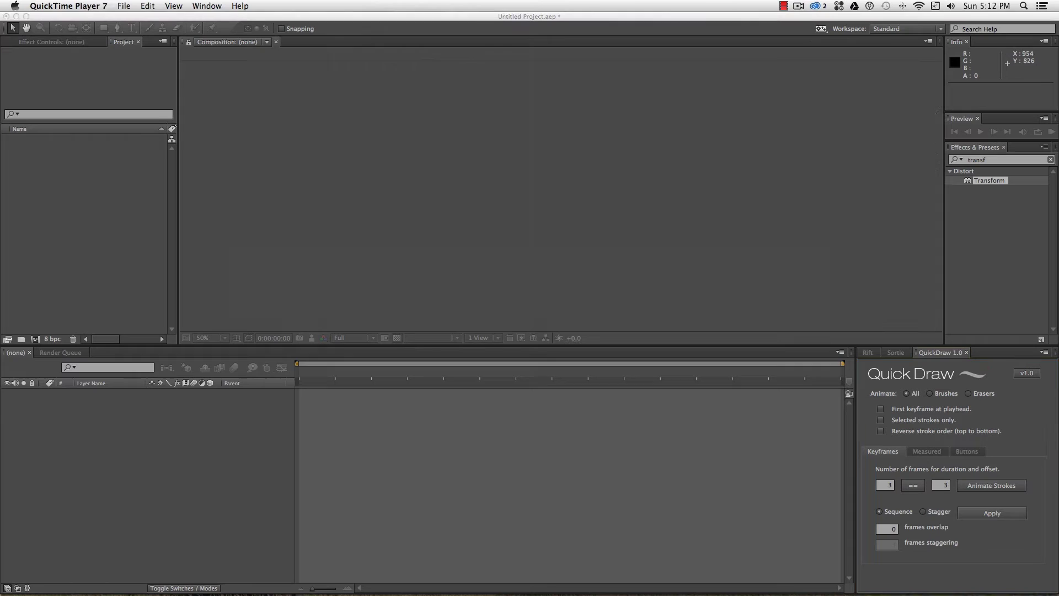
Create a new 1280×720, 25 fps, 30-second composition named Comp 1.
left_click(20, 236)
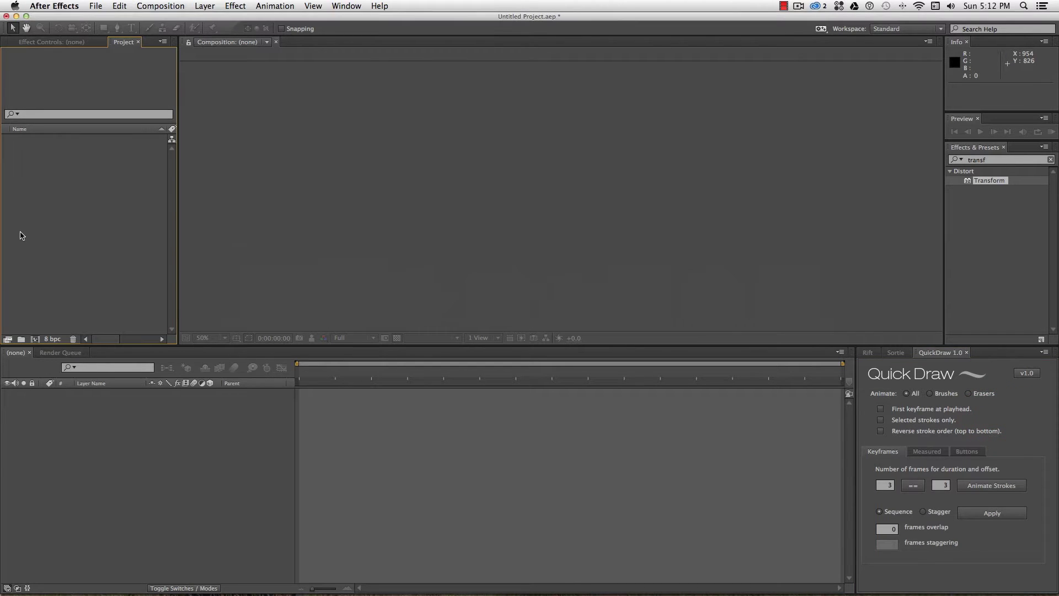
key("super+n")
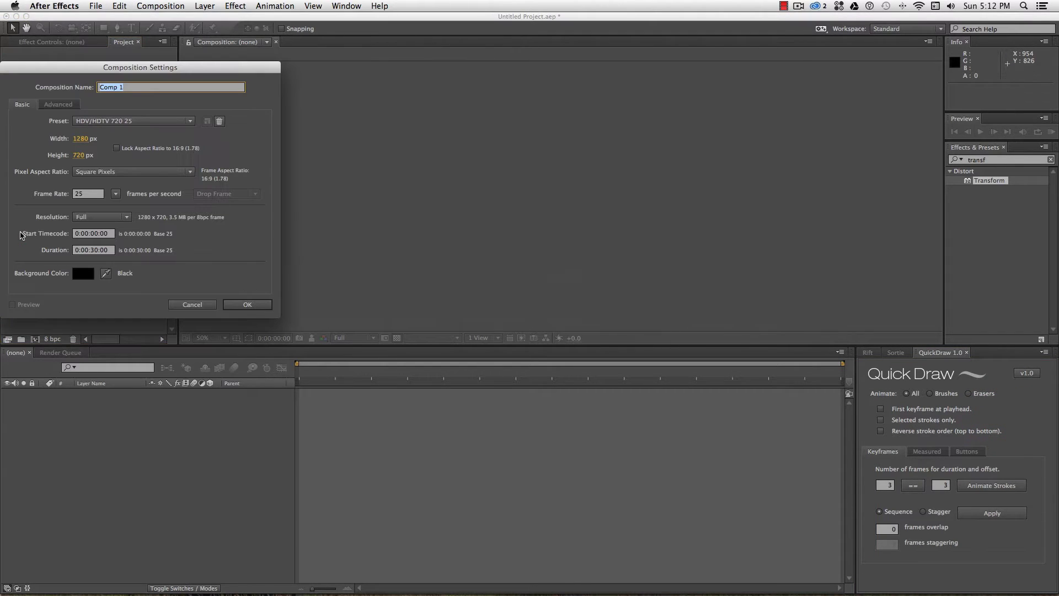
key("Return")
key("super+t")
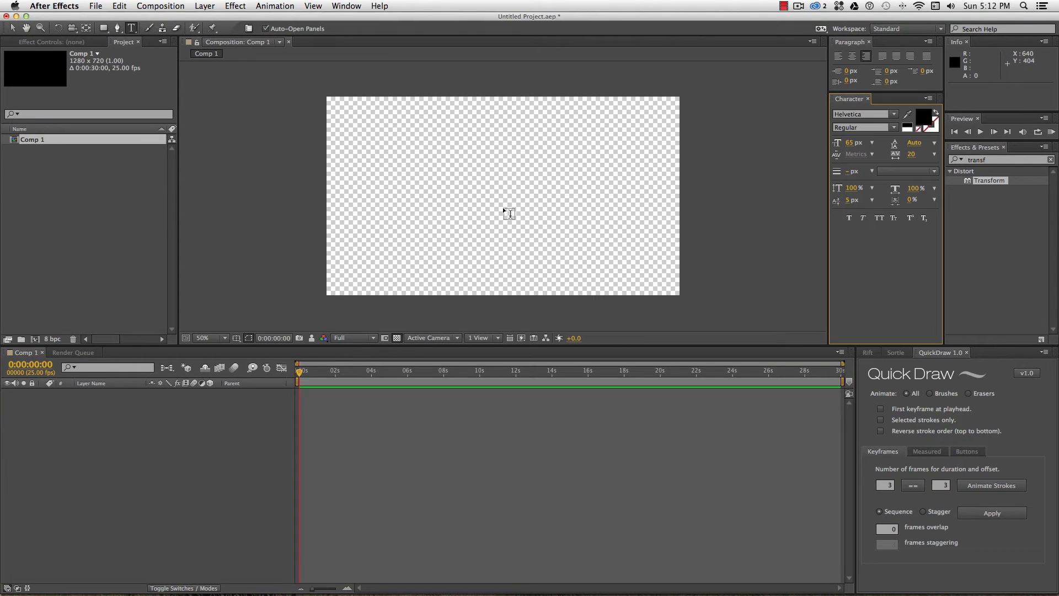
Add a 'QuickDraw Demo' text layer at 88 px and position it near the comp centre.
left_click(502, 207)
type("Q")
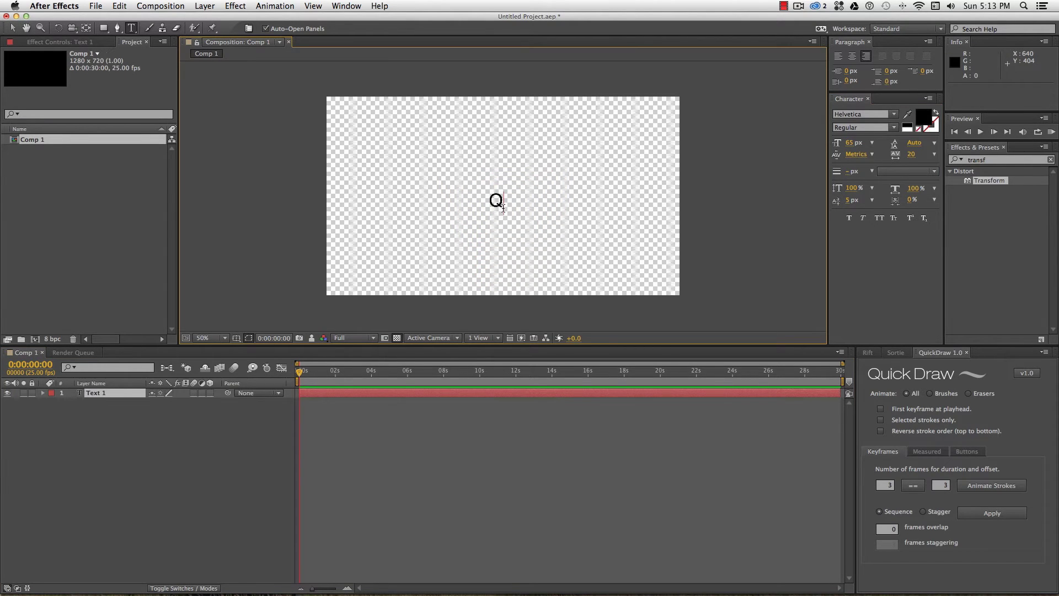
type("uickDraw")
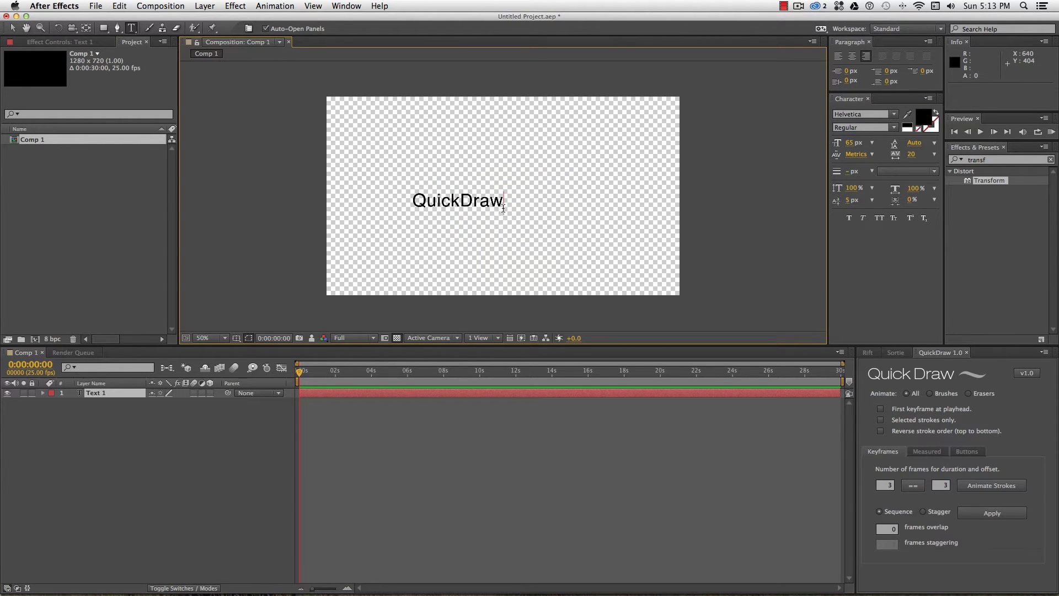
type(" Demo")
key("KP_Enter")
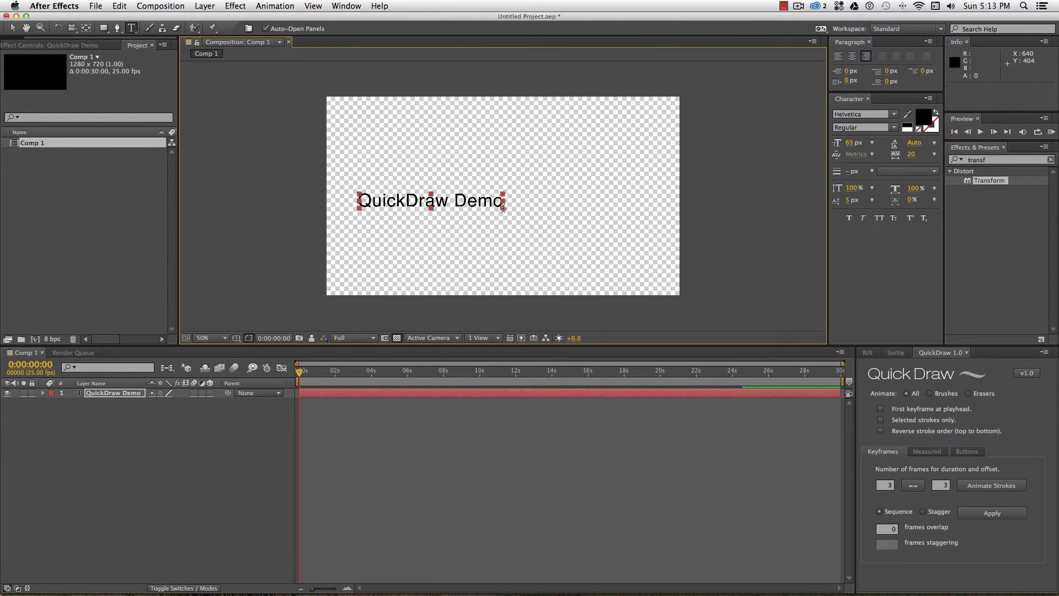
key("v")
left_click_drag(487, 203, 544, 197)
left_click_drag(850, 144, 867, 145)
left_click_drag(546, 192, 574, 192)
Pick the Brush tool and reselect the QuickDraw Demo text layer.
left_click(165, 425)
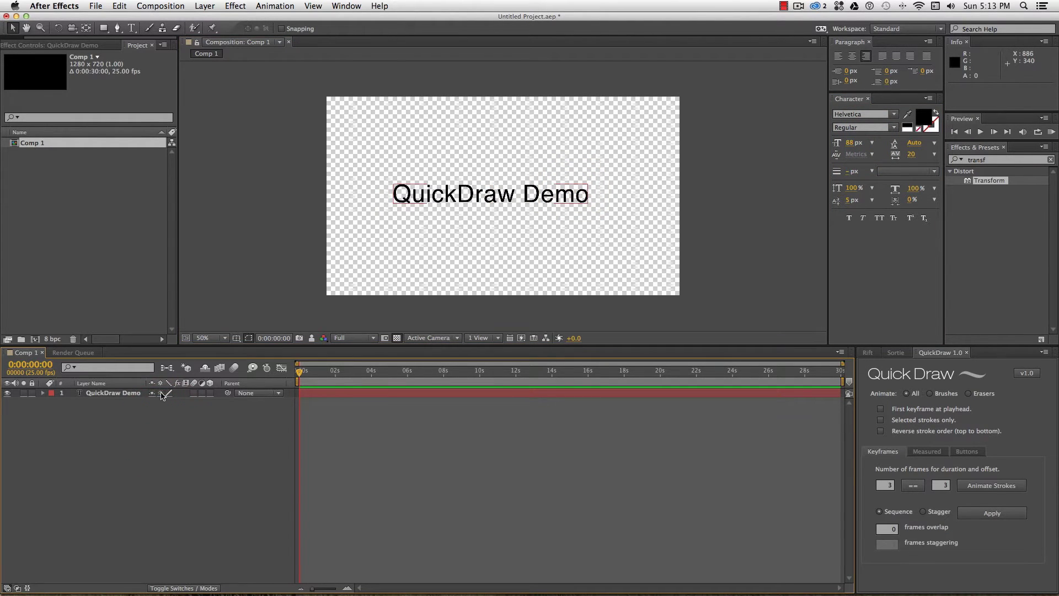
left_click(161, 394)
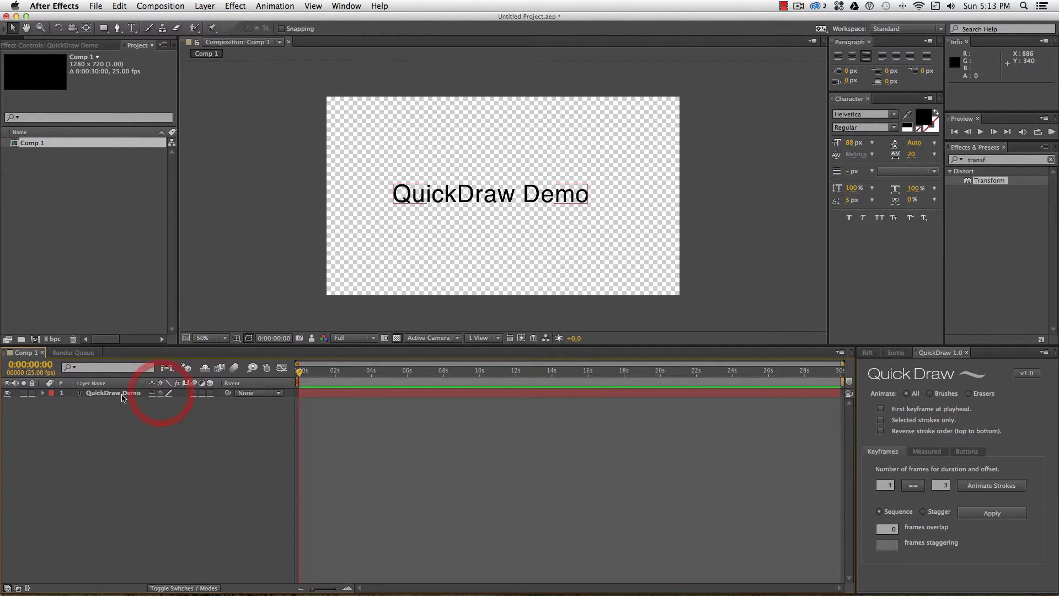
left_click(150, 28)
double_click(112, 394)
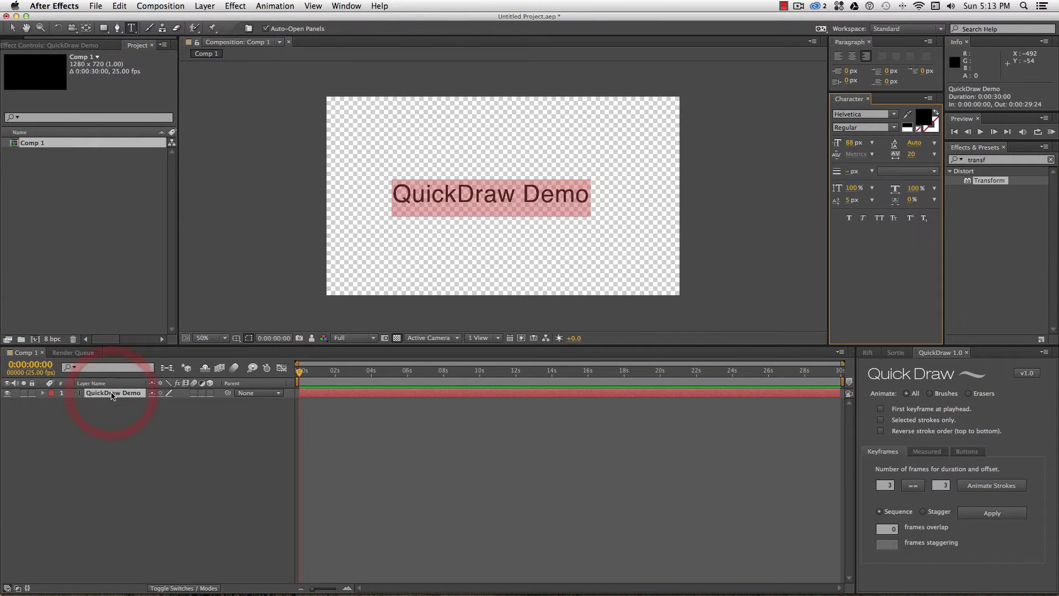
left_click(114, 428)
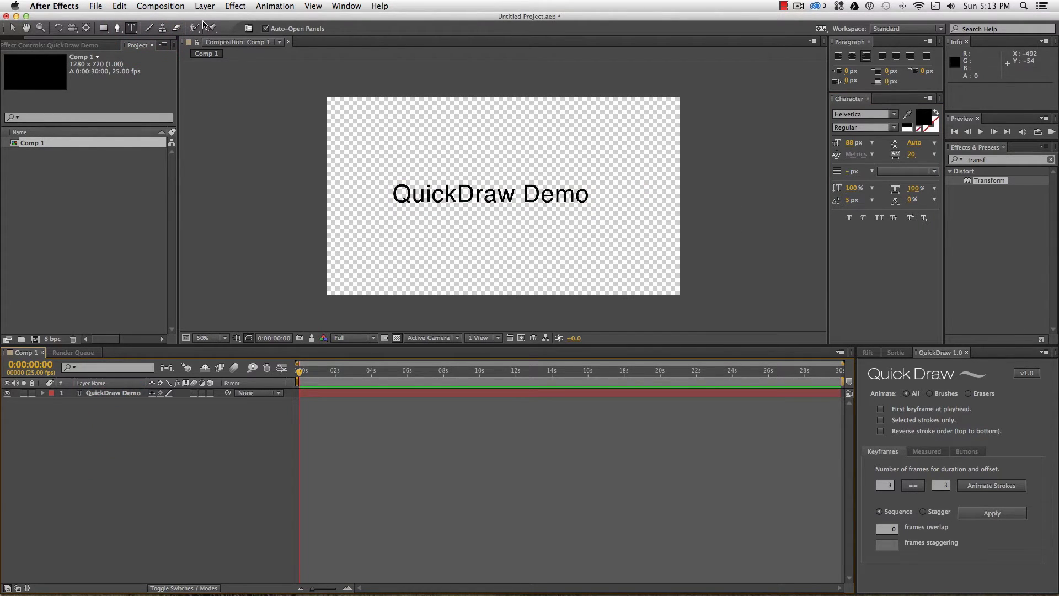
left_click(114, 394)
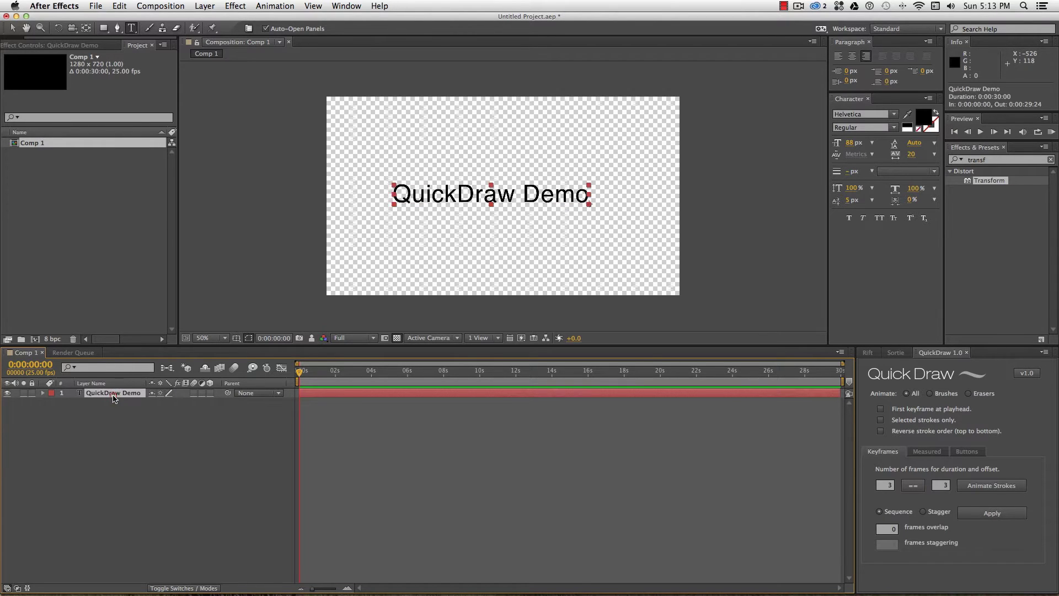
Pre-compose the text into QuickDraw Demo Comp 1 and select that layer with the Brush tool.
key("super+shift+c")
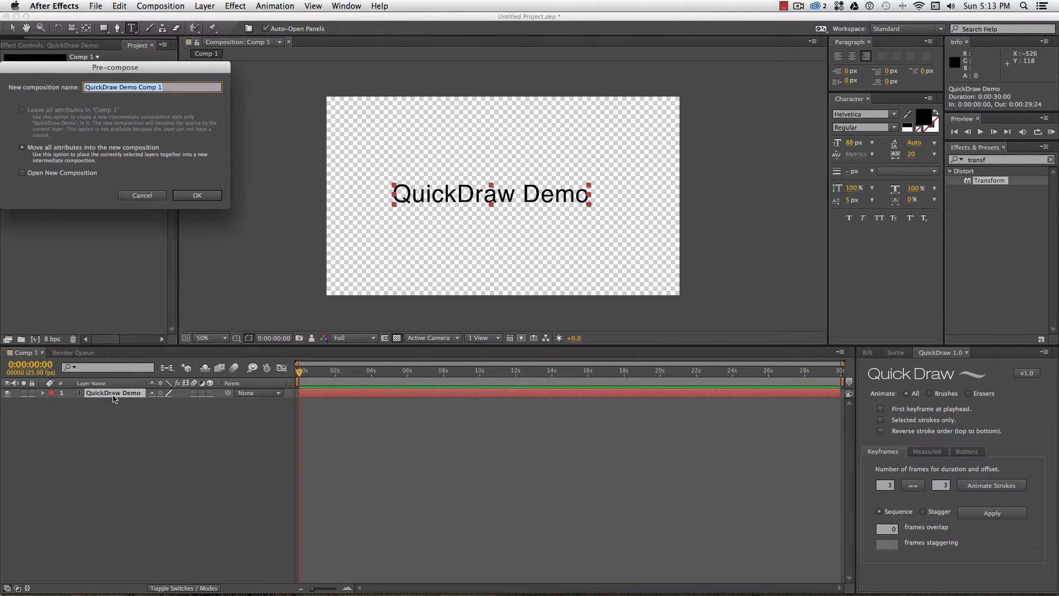
key("Return")
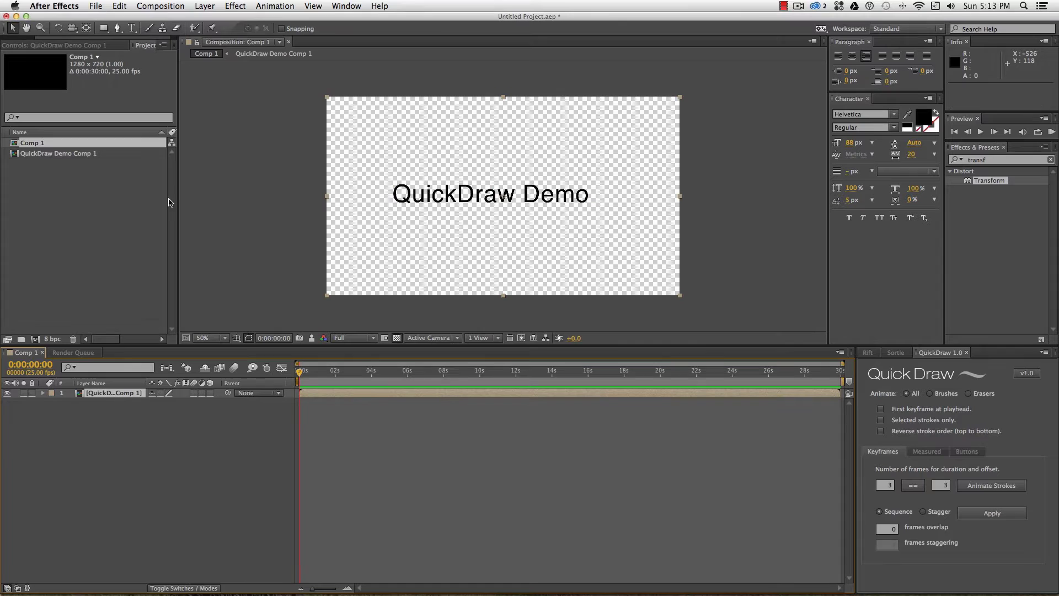
left_click(147, 28)
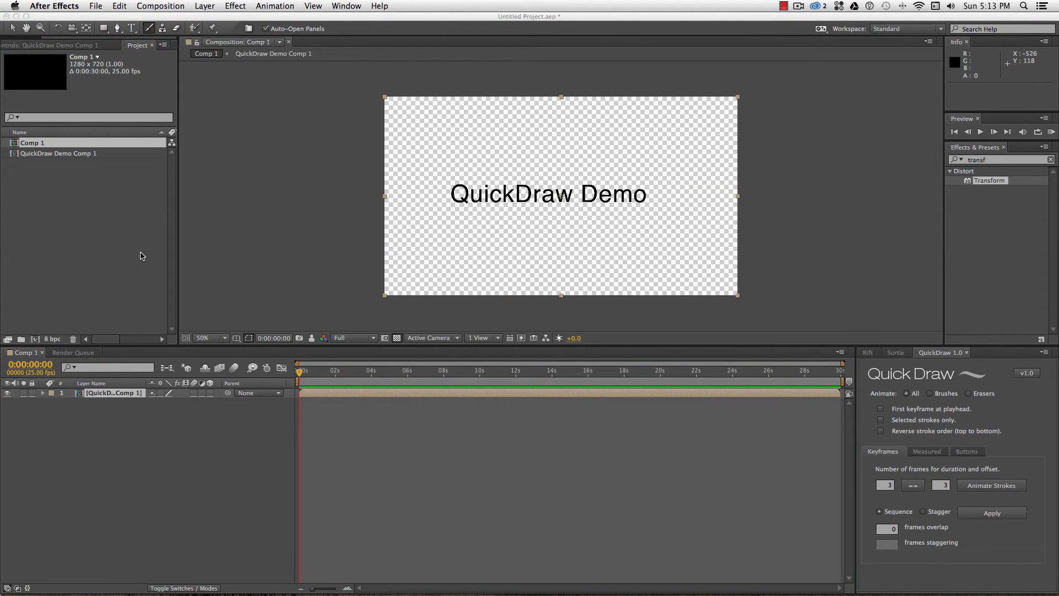
left_click(79, 397)
Open the precomp layer, try a white Composition Settings background, then cancel to keep black.
double_click(114, 393)
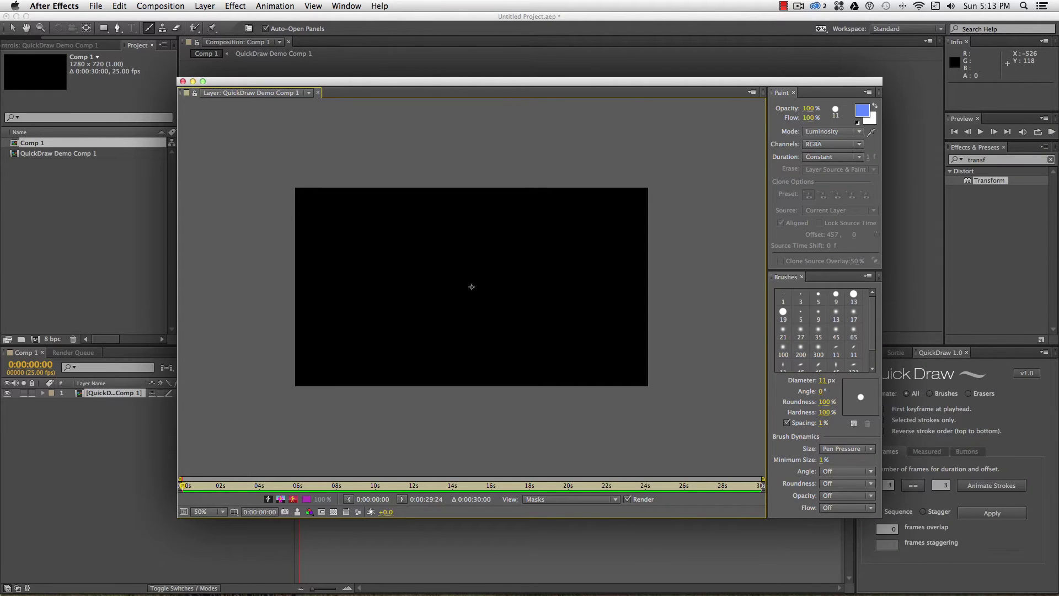
key("super+k")
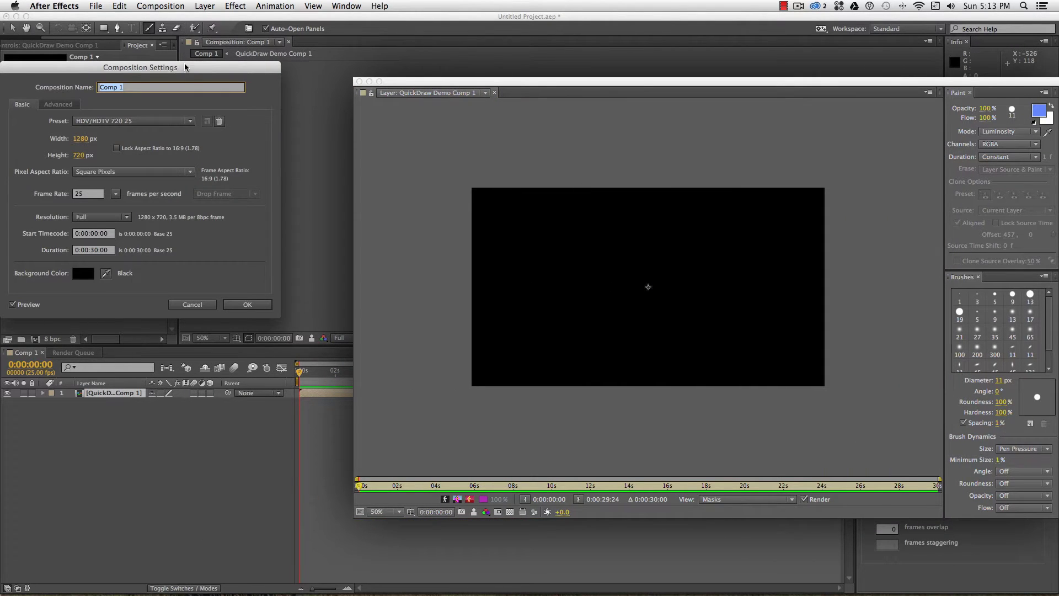
left_click_drag(185, 67, 245, 71)
left_click(141, 279)
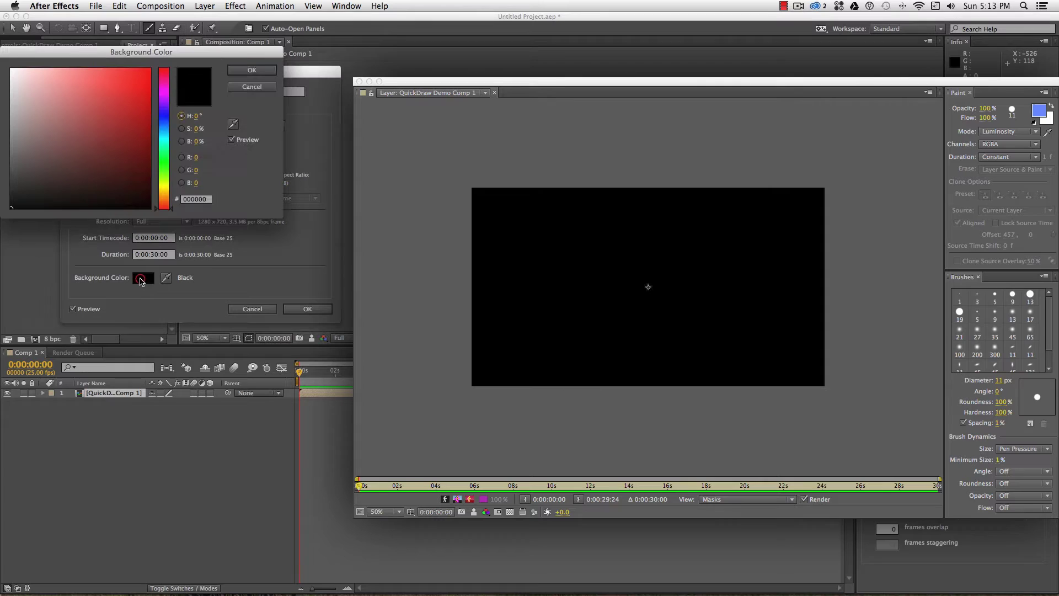
left_click_drag(53, 96, 5, 67)
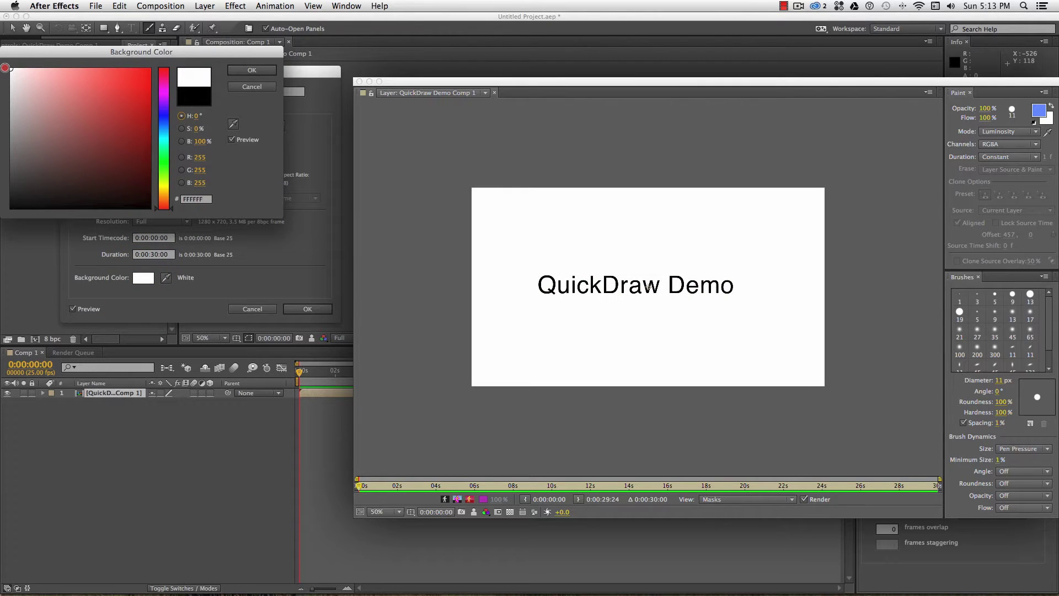
left_click(252, 87)
left_click(260, 309)
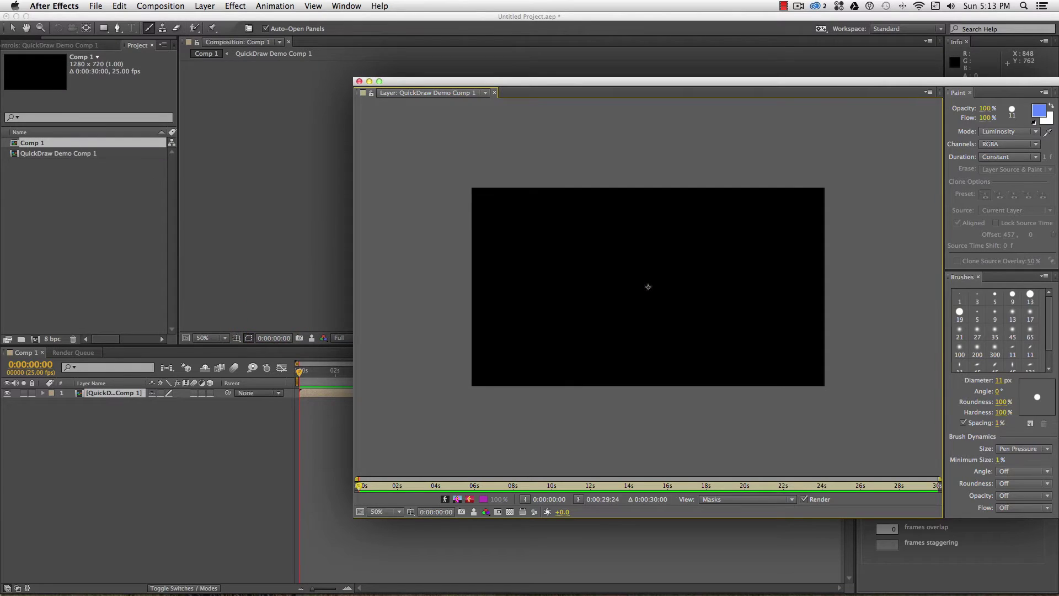
left_click_drag(552, 81, 284, 81)
Use QuickDraw's White Comp Bg option to turn the composition background white.
left_click(968, 451)
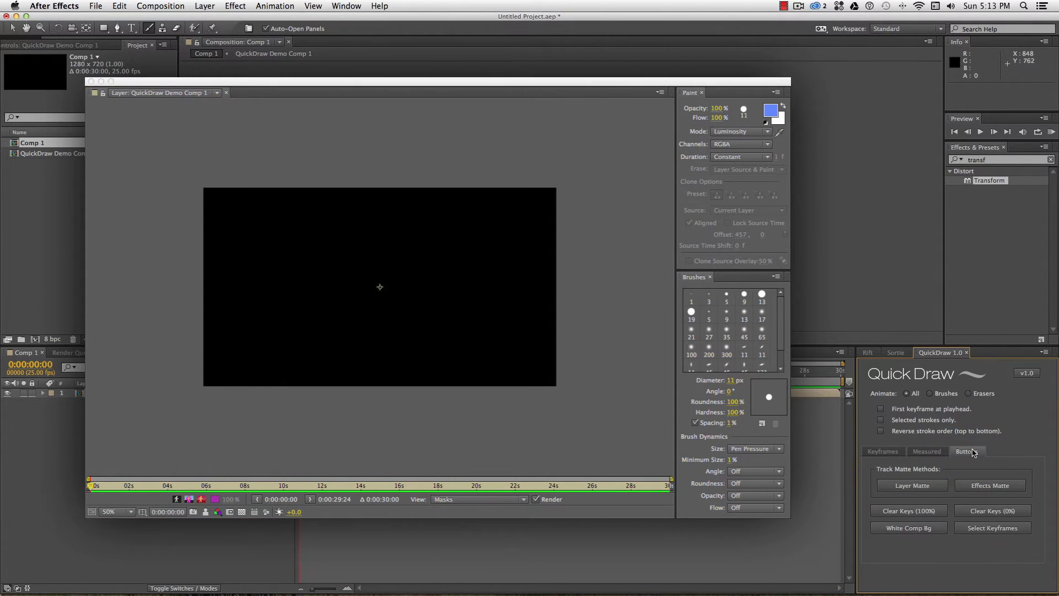
left_click(920, 530)
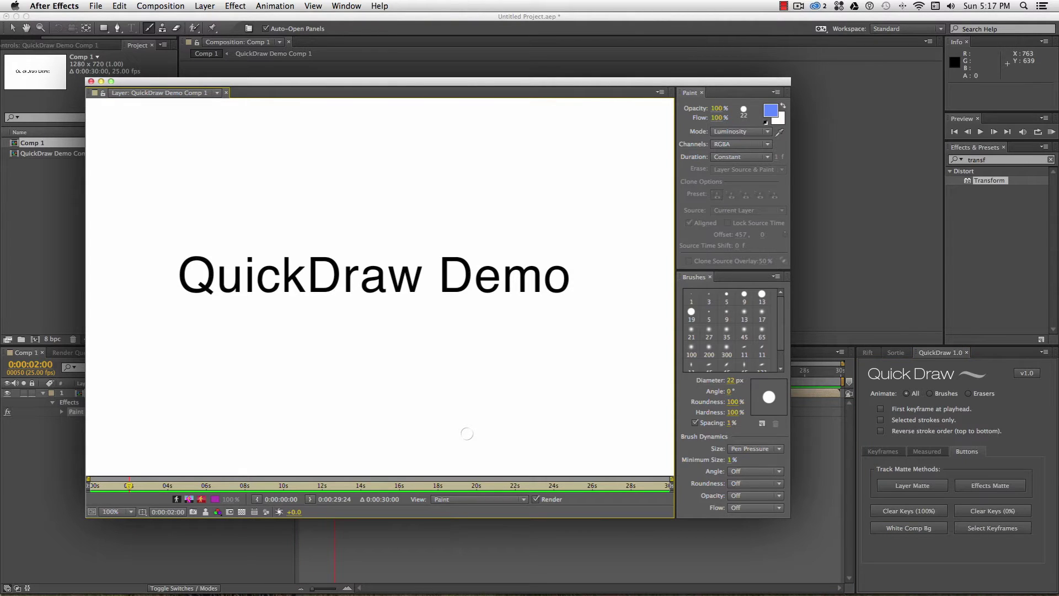
left_click(768, 157)
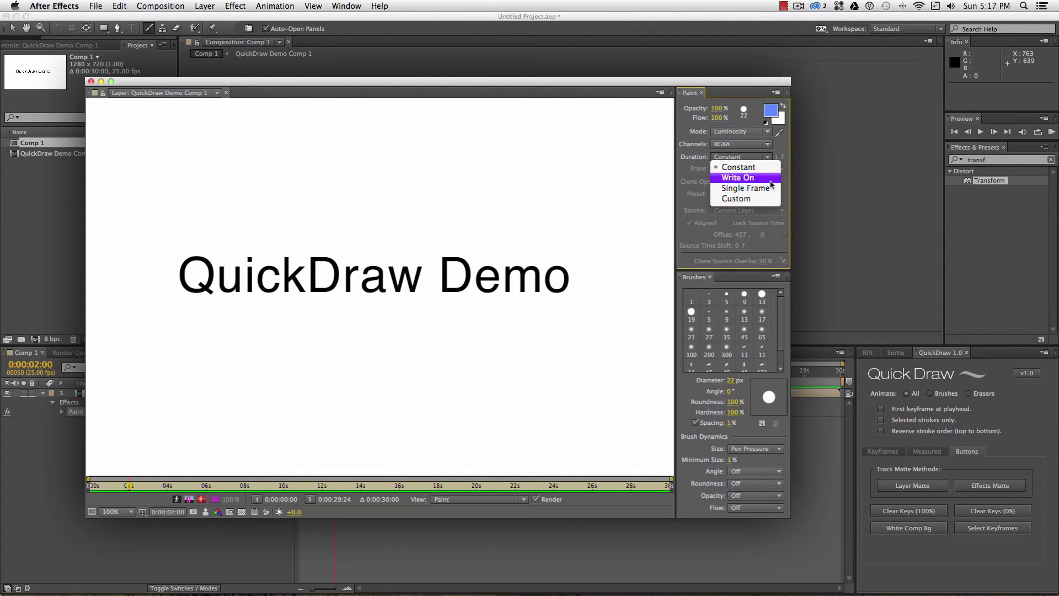
left_click(767, 167)
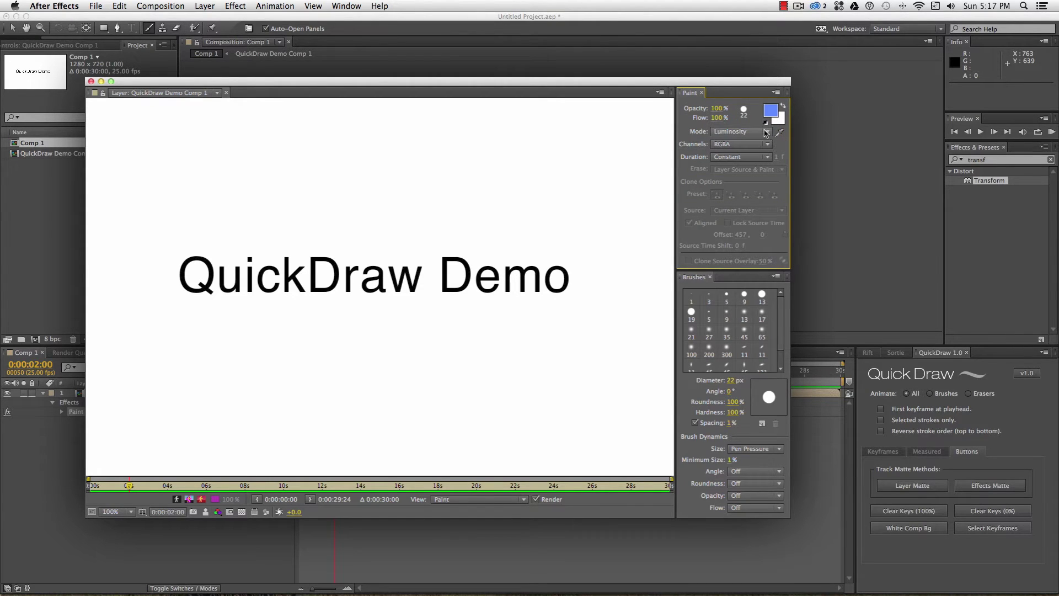
left_click(769, 133)
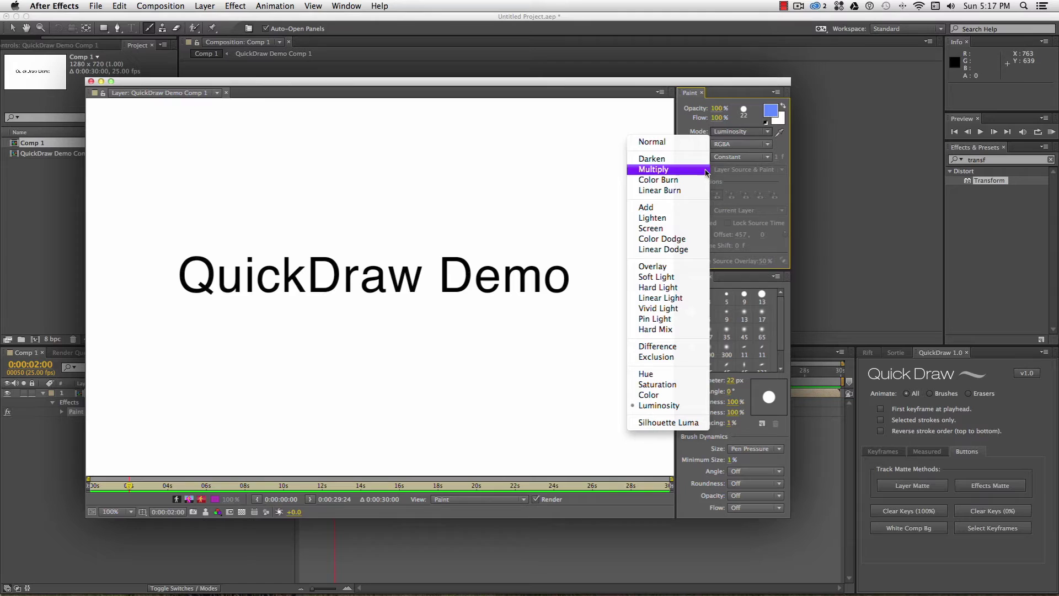
left_click(696, 408)
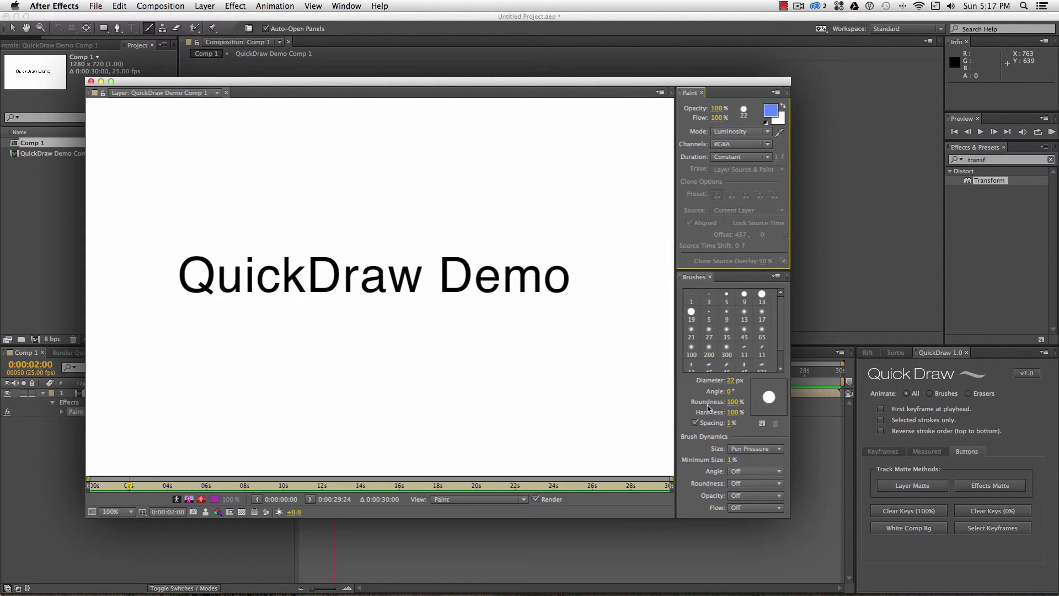
left_click(778, 450)
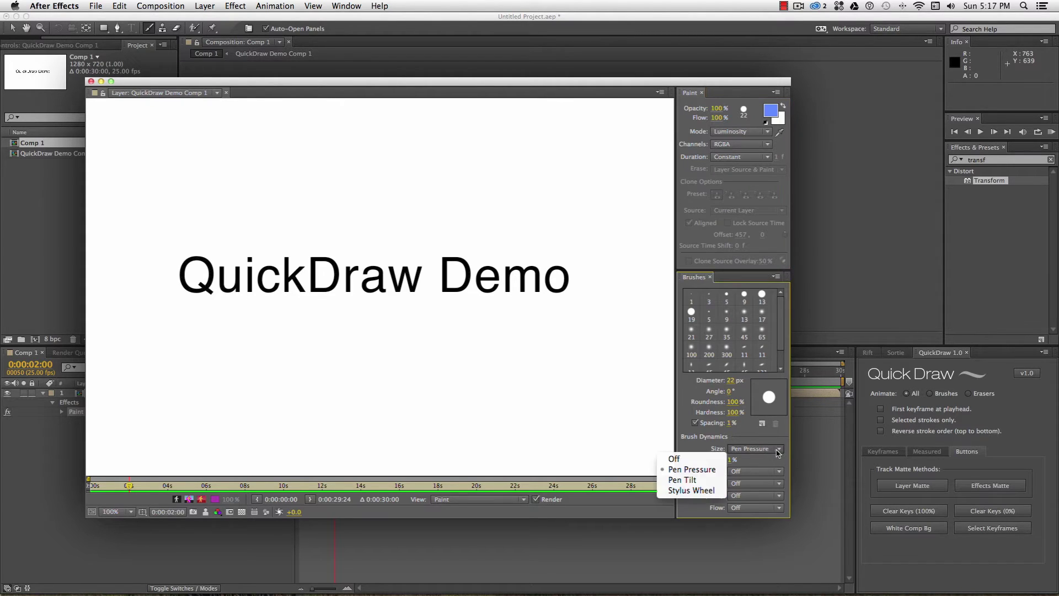
left_click(715, 470)
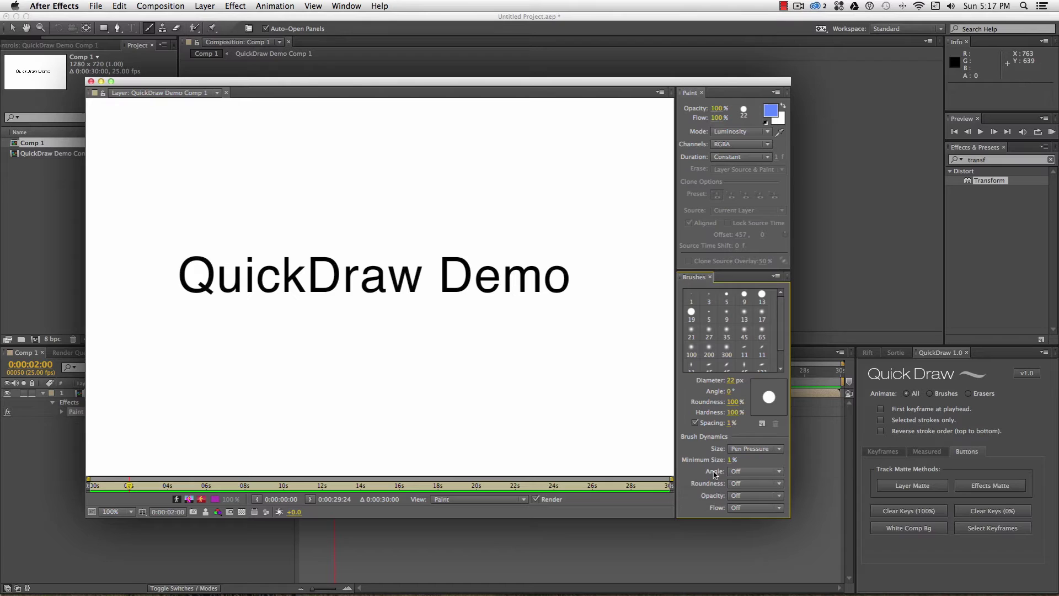
left_click(733, 412)
Set brush hardness to 100% and paint strokes over the letters, starting with Q.
key("Return")
mouse_move(210, 284)
left_mouse_down()
mouse_move(206, 260)
mouse_move(189, 257)
mouse_move(190, 290)
mouse_move(250, 273)
mouse_move(251, 258)
mouse_move(270, 278)
mouse_move(274, 269)
mouse_move(257, 281)
mouse_move(273, 289)
mouse_move(286, 255)
mouse_move(284, 281)
mouse_move(307, 257)
mouse_move(312, 290)
mouse_move(308, 260)
mouse_move(338, 274)
mouse_move(312, 289)
mouse_move(341, 264)
mouse_move(347, 290)
mouse_move(368, 267)
mouse_move(379, 272)
mouse_move(363, 281)
mouse_move(397, 274)
mouse_move(387, 266)
mouse_move(398, 286)
mouse_move(413, 286)
mouse_move(451, 259)
mouse_move(468, 279)
mouse_move(495, 279)
mouse_move(486, 287)
mouse_move(510, 267)
mouse_move(538, 289)
mouse_move(568, 276)
left_mouse_up()
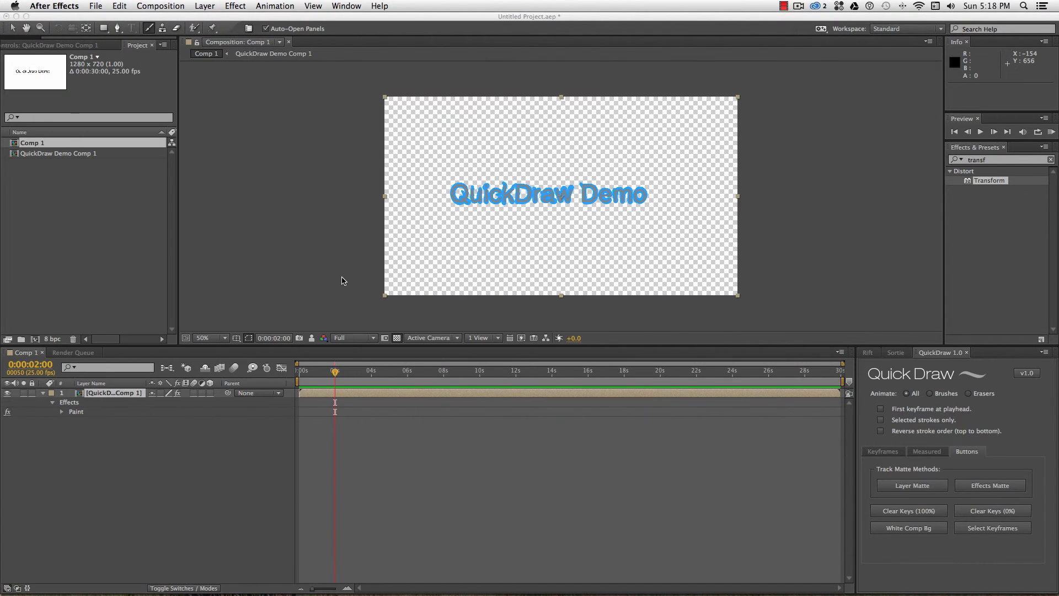
Hide the transparency grid, show the Paint strokes, and move Brush 18's start from 2 s to 0 s.
left_click(342, 280)
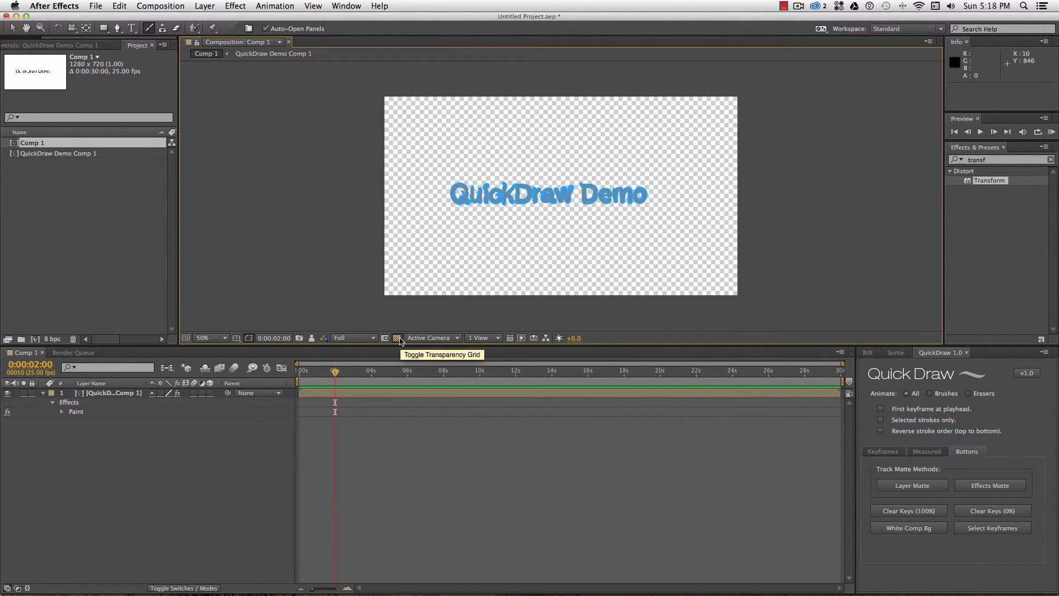
left_click(398, 338)
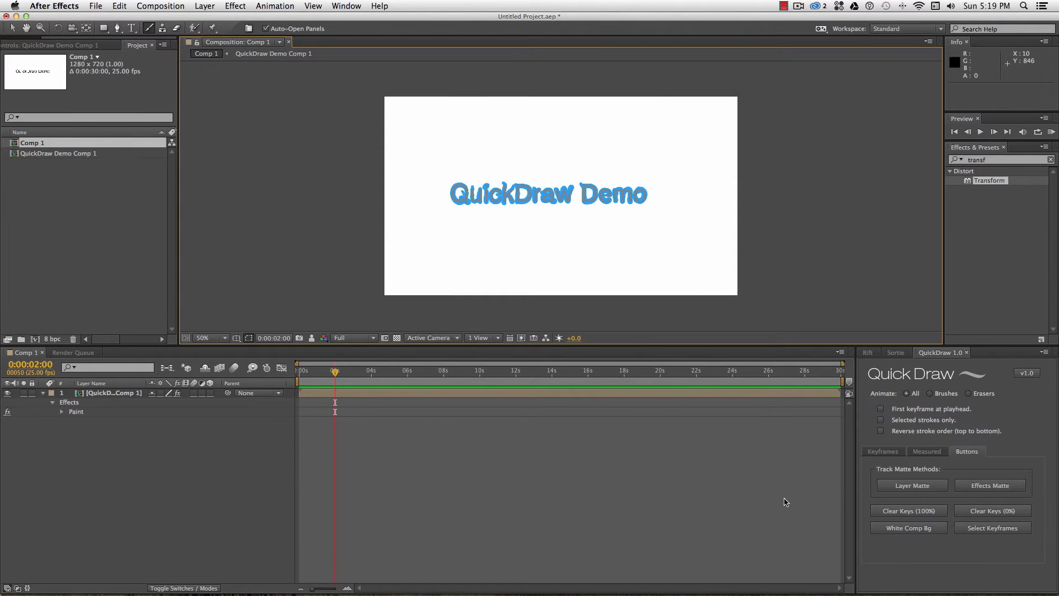
key("p")
key("p")
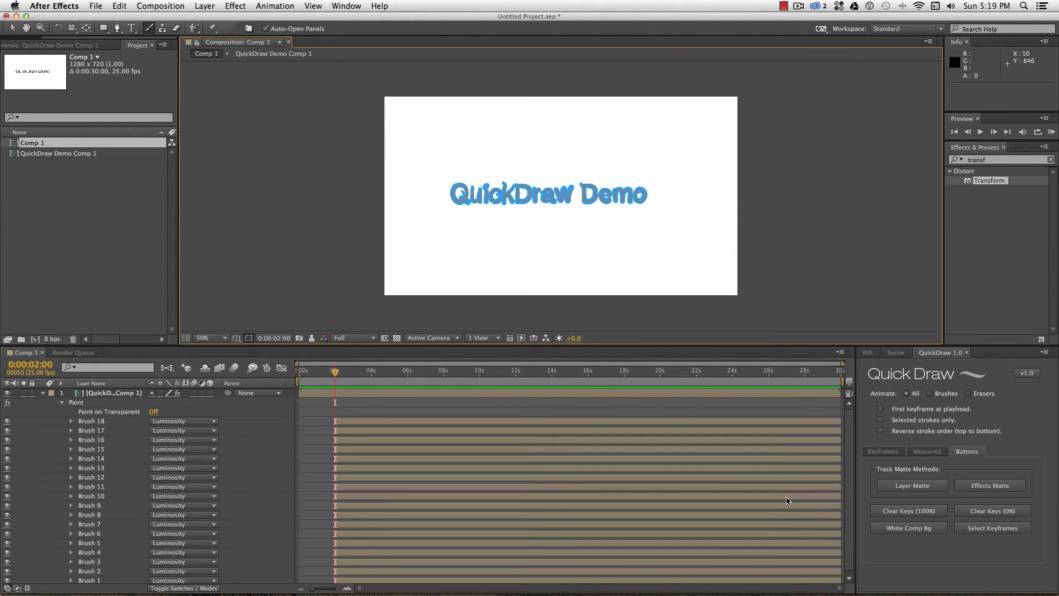
left_click_drag(850, 436, 844, 448)
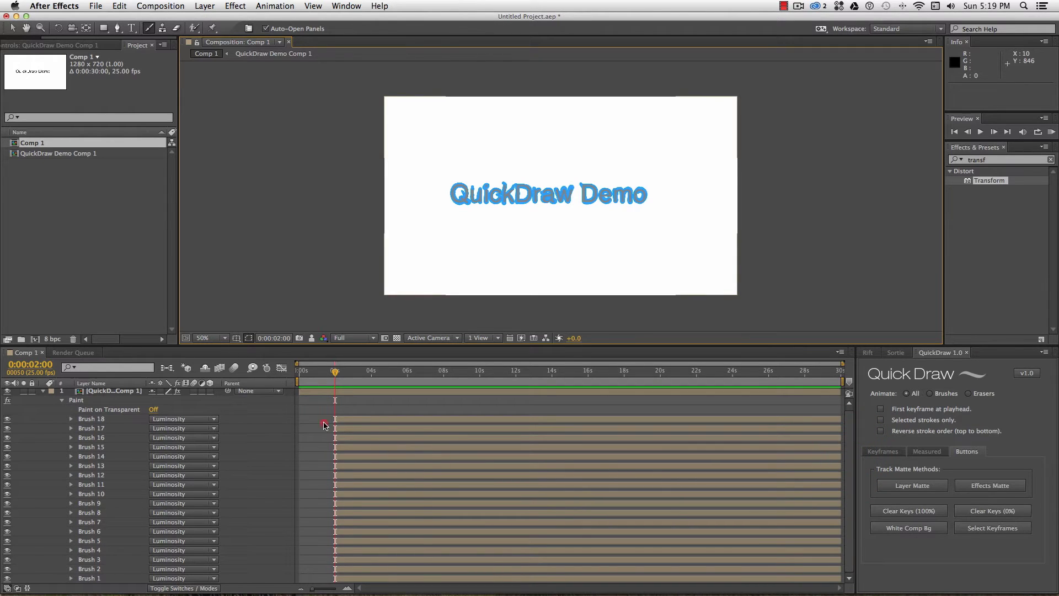
left_click_drag(335, 419, 298, 423)
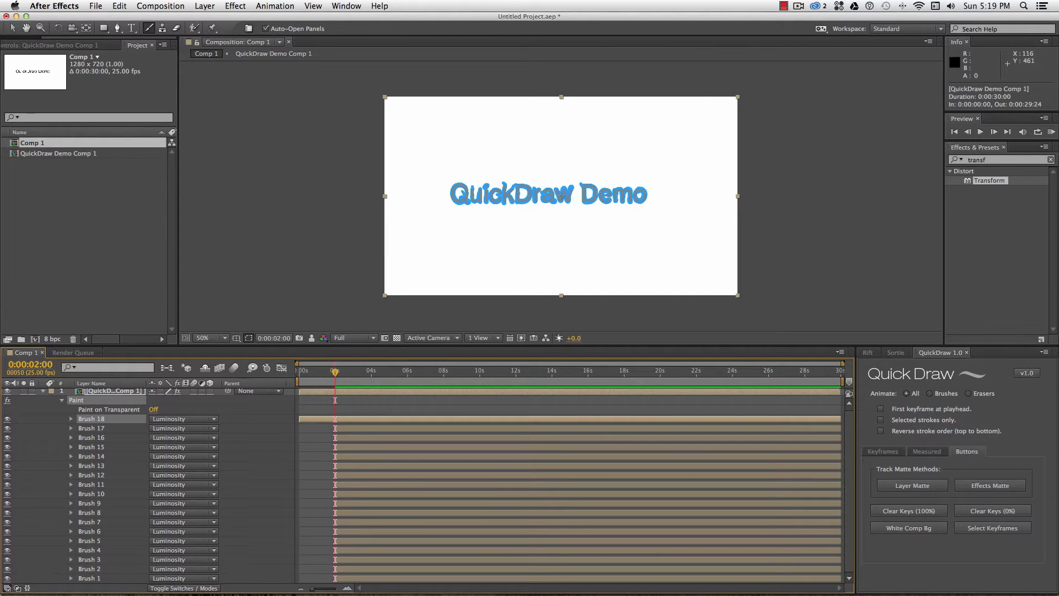
Set QuickDraw's frames-per-stroke timing and animate all 18 strokes drawing on in sequence.
left_click(876, 453)
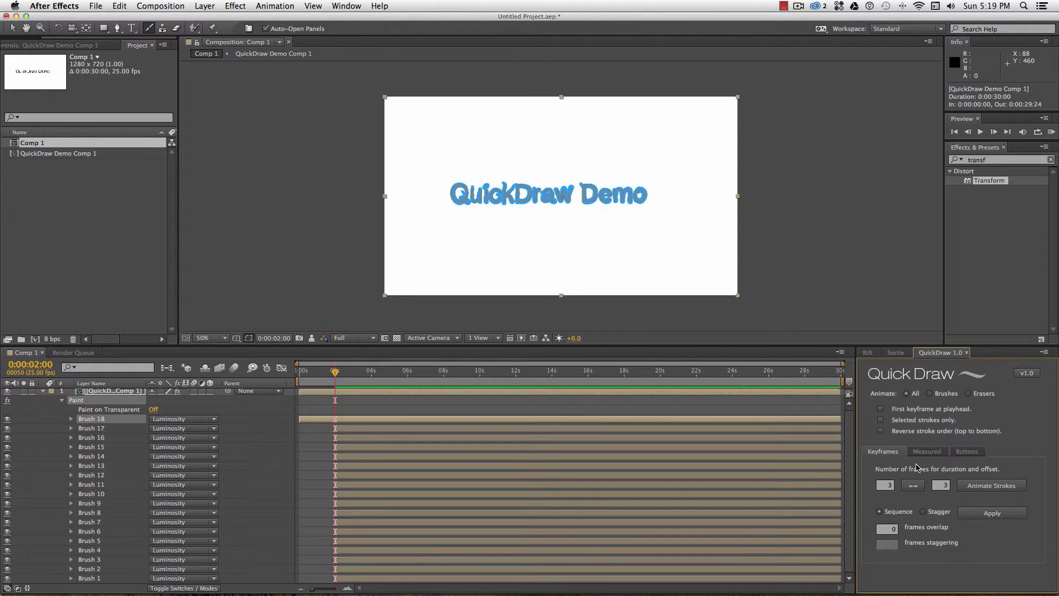
left_click(883, 451)
left_click(888, 487)
type("3")
left_click(974, 489)
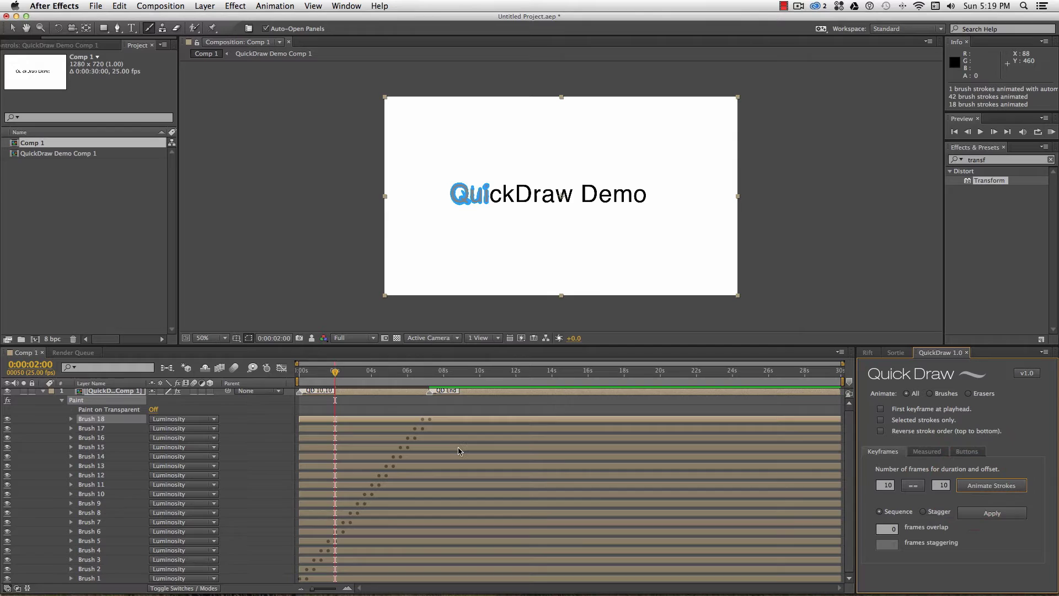
Reveal the strokes' End keyframes and scrub the timeline to preview the text writing on.
key("u")
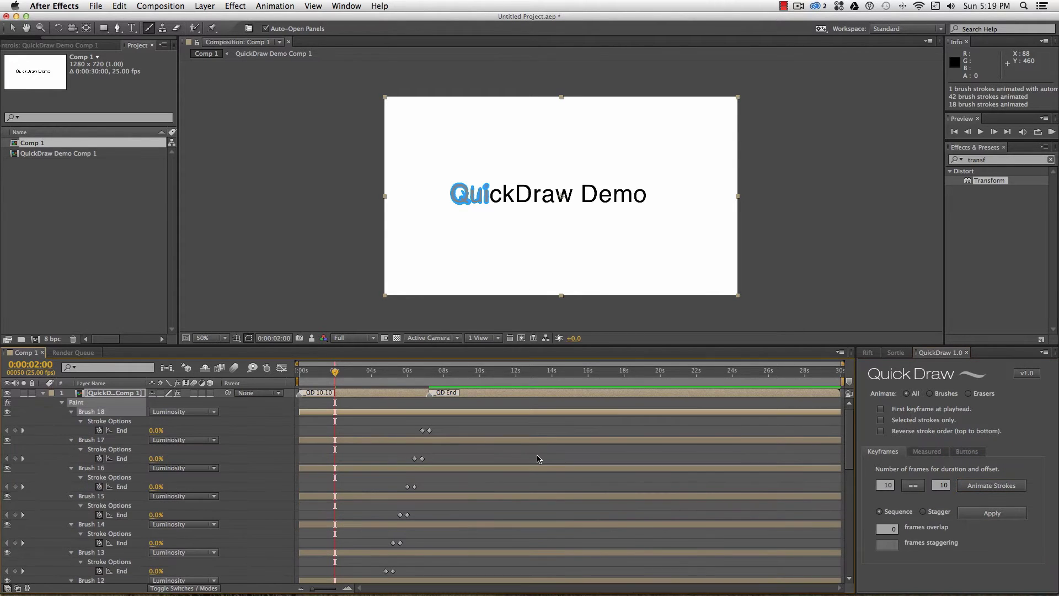
scroll(538, 459, "down", 10)
scroll(538, 460, "up", 12)
mouse_move(341, 380)
left_mouse_down()
mouse_move(299, 379)
mouse_move(429, 380)
left_mouse_up()
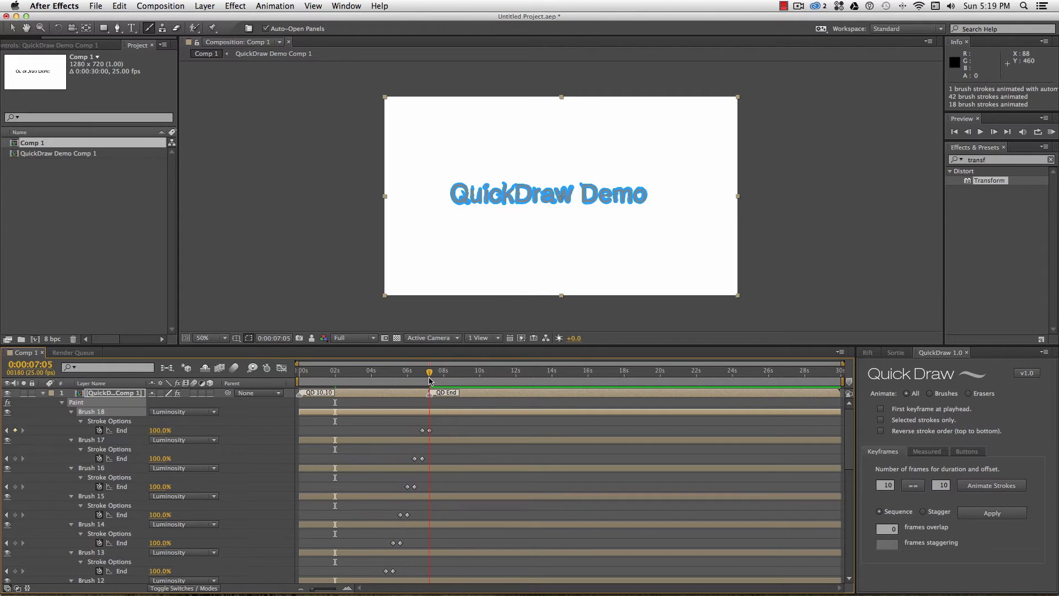
key("u")
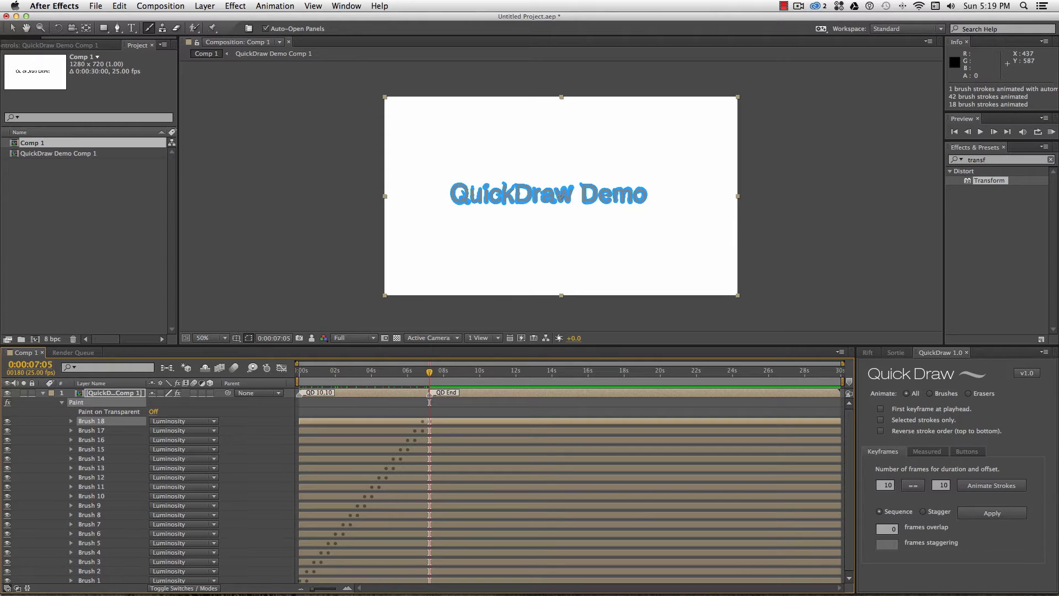
Inspect the i-dot stroke in the layer view, then move Brush 5's End keyframe to 1:20.
key("v")
double_click(561, 194)
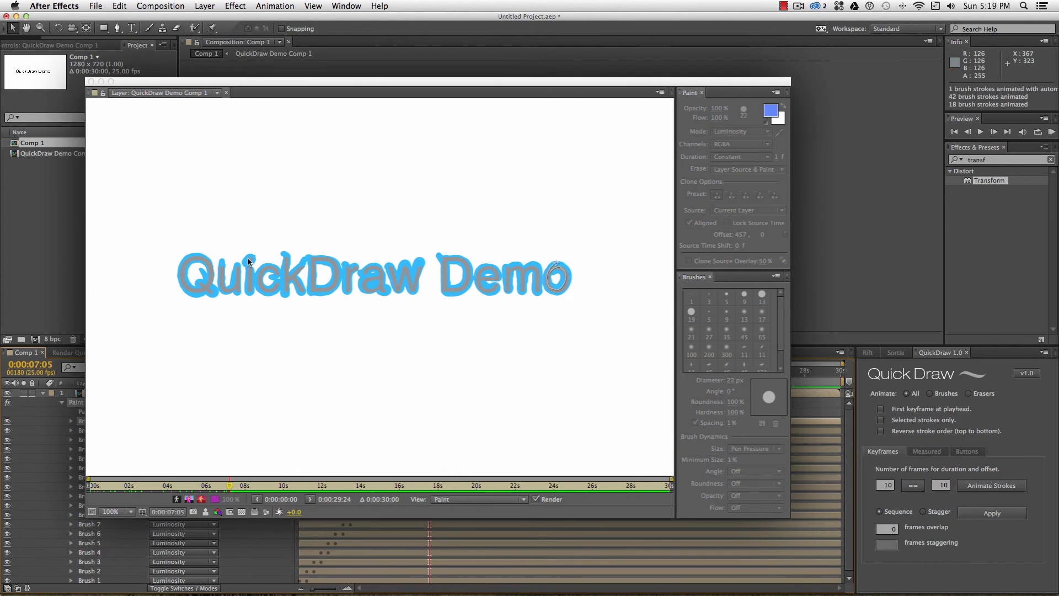
left_click(252, 261)
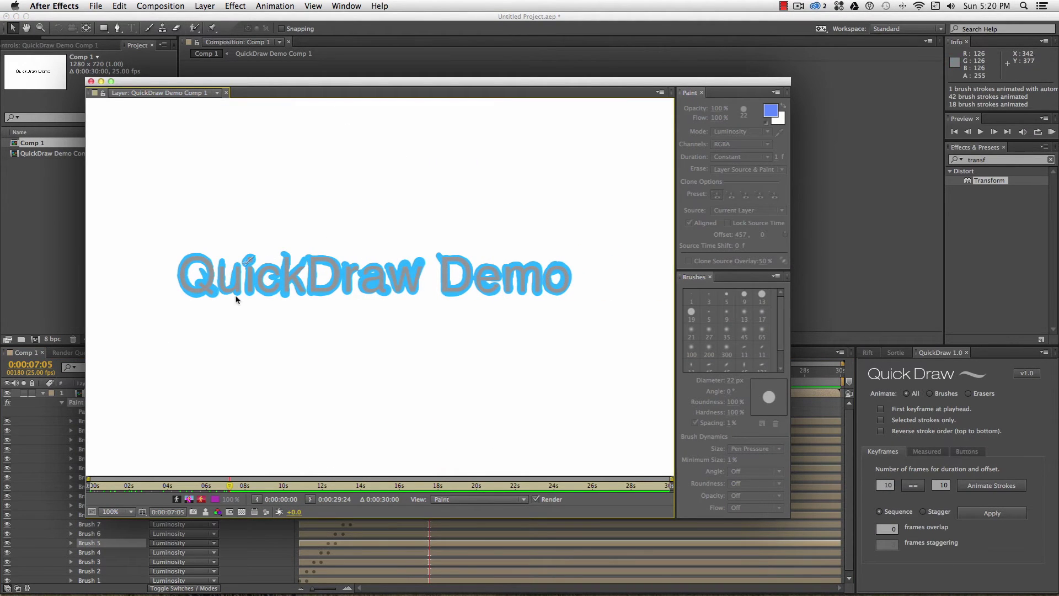
key("super+w")
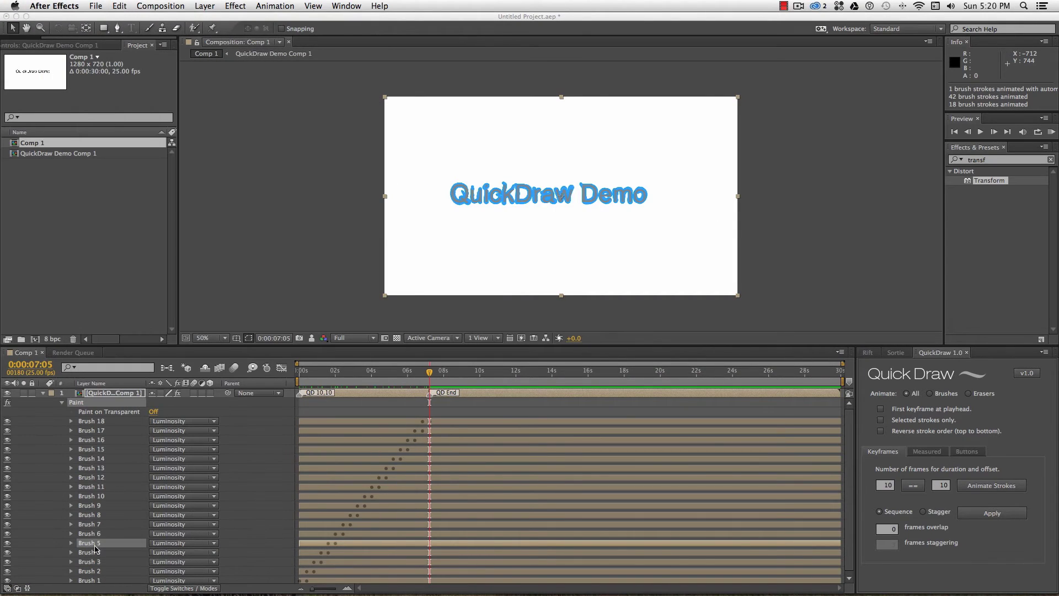
key("u")
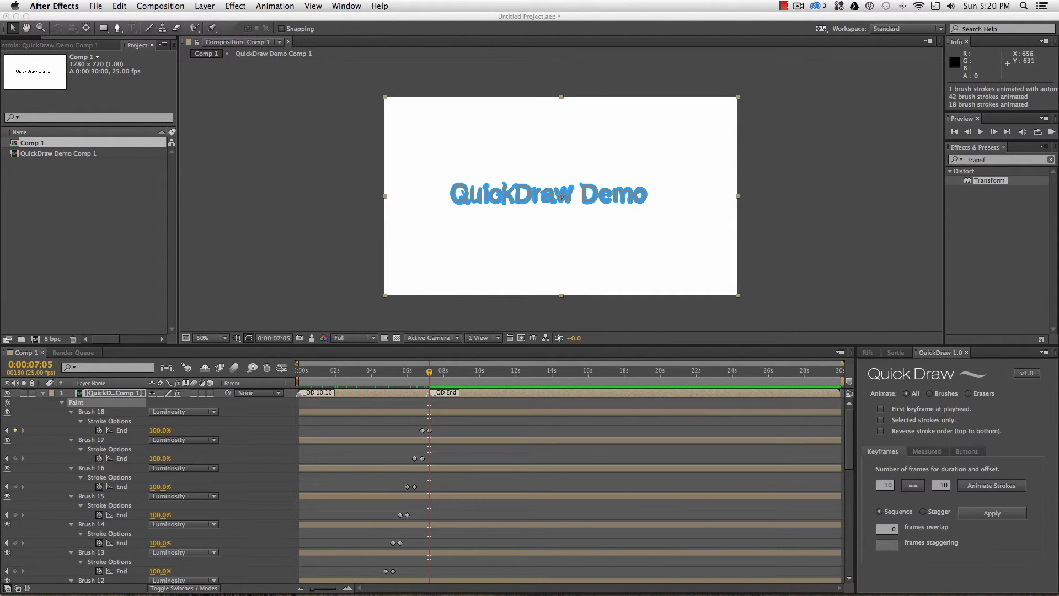
scroll(359, 459, "down", 9)
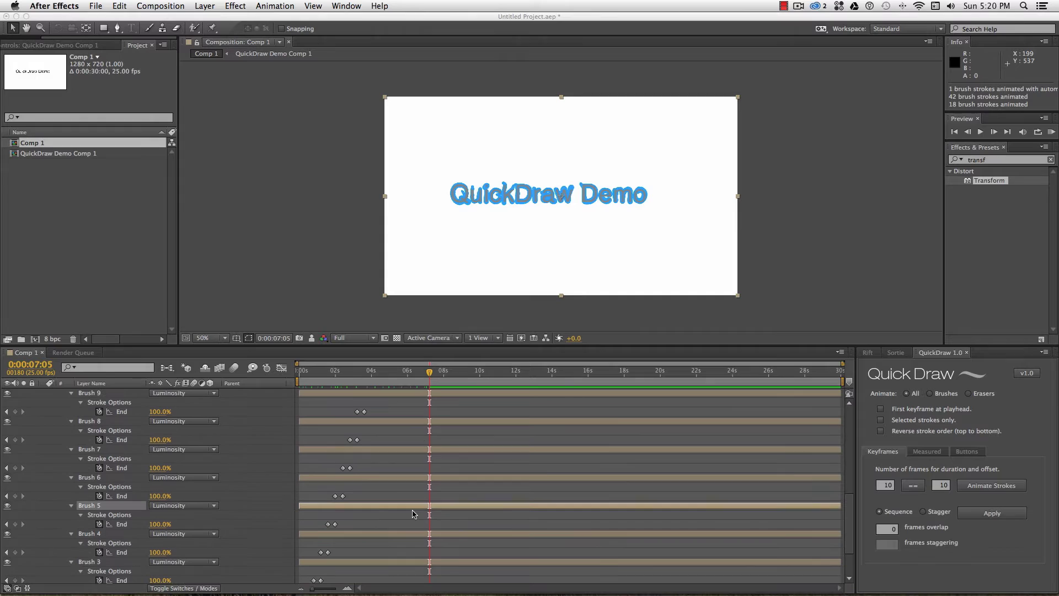
left_click_drag(335, 527, 332, 528)
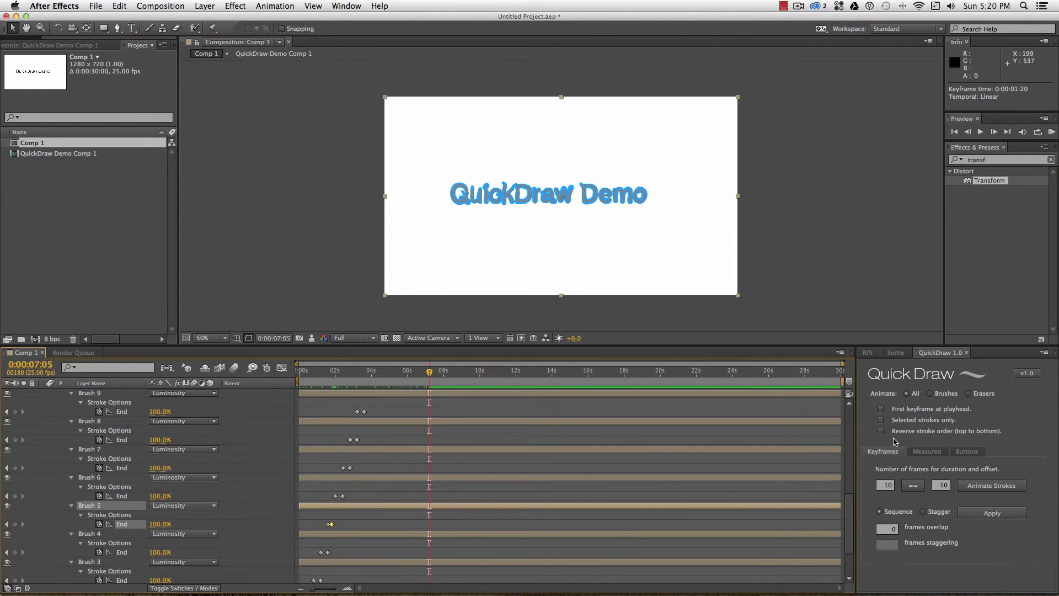
Re-sequence the strokes around Brush 6 ending at 3:02, then switch to 3-frame Stagger.
left_click(879, 512)
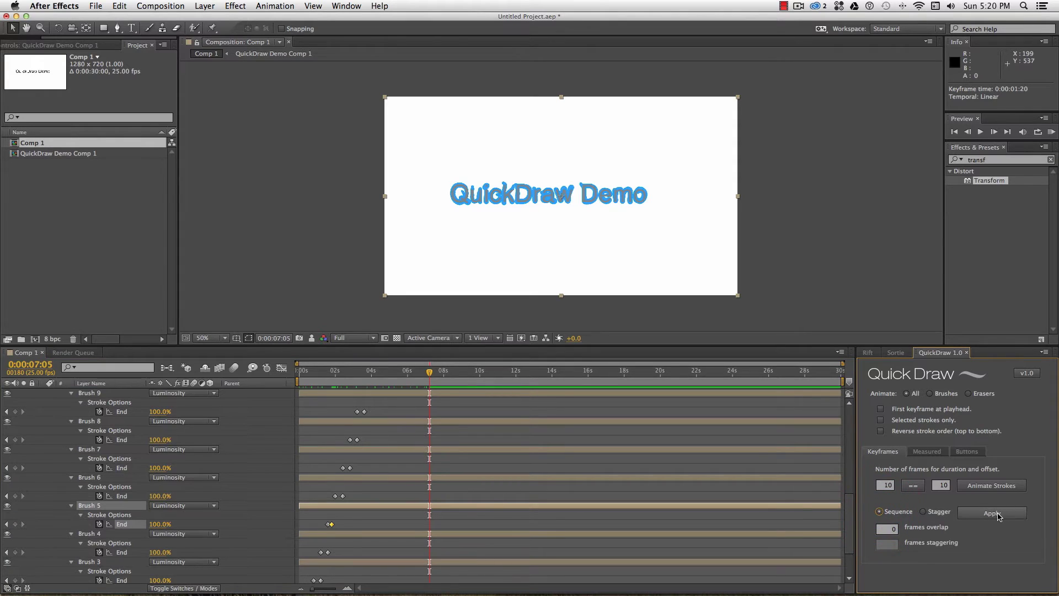
left_click(993, 513)
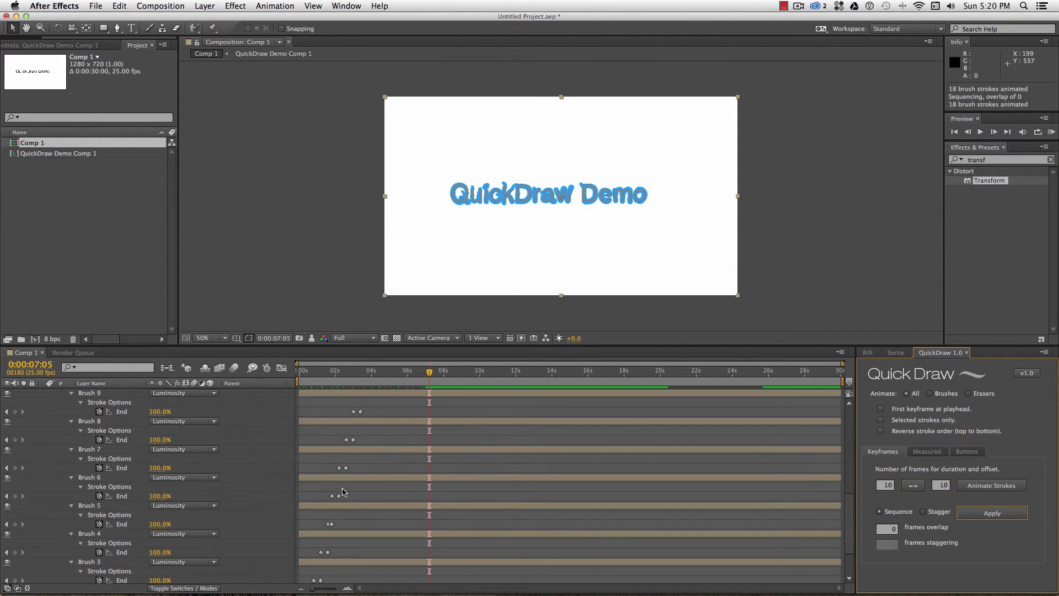
mouse_move(339, 496)
left_mouse_down()
mouse_move(355, 496)
mouse_move(348, 468)
mouse_move(385, 441)
mouse_move(479, 411)
left_mouse_up()
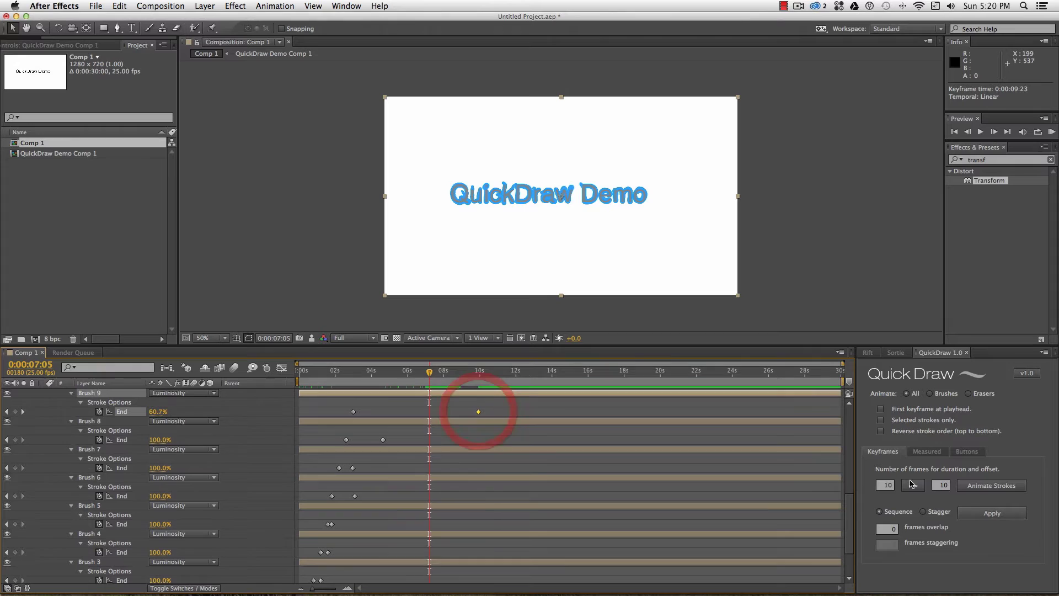
left_click(991, 513)
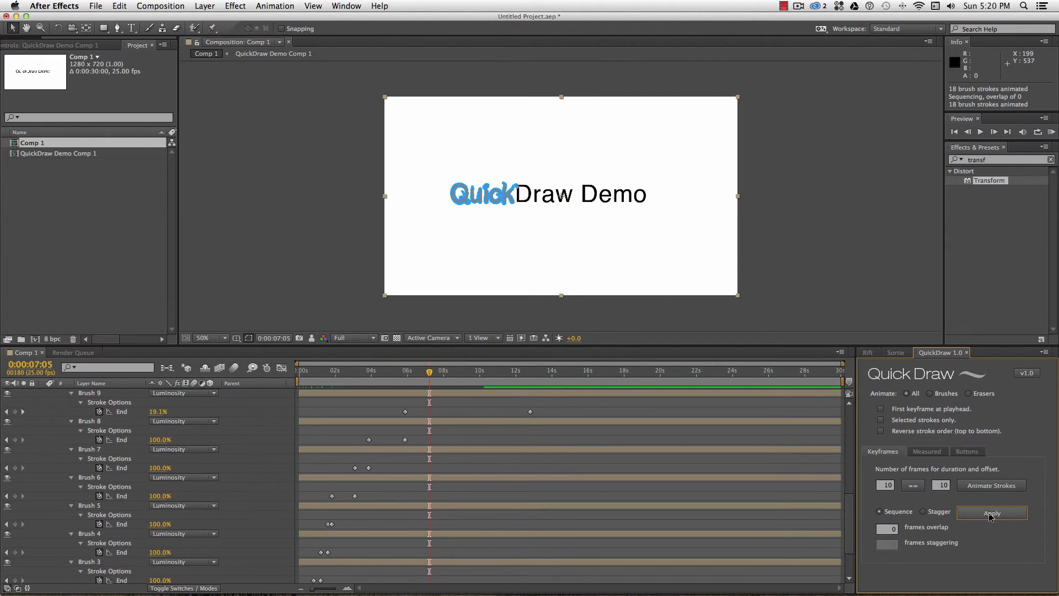
left_click(924, 512)
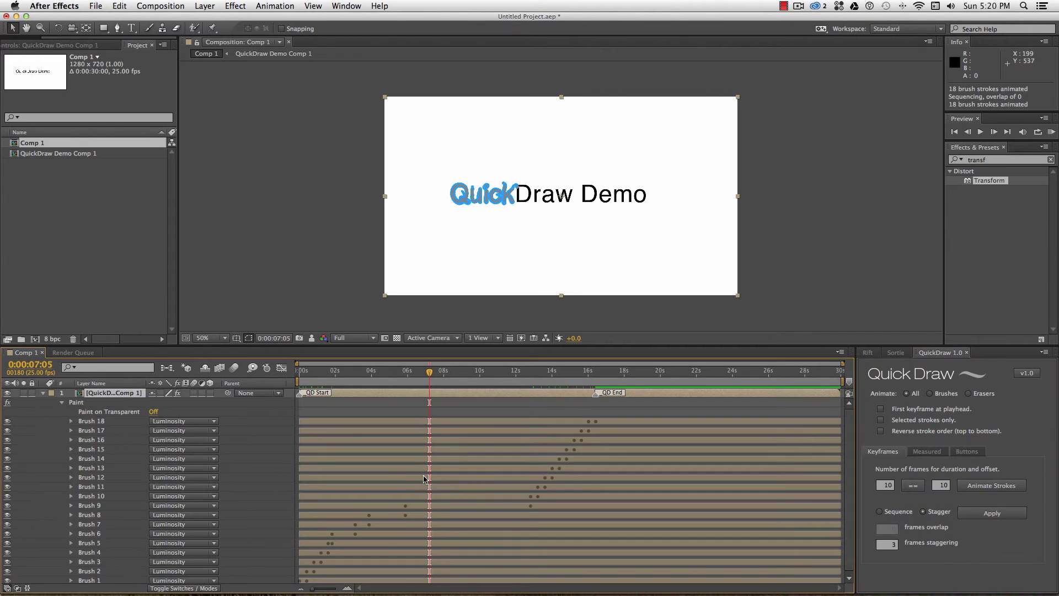
Animate all strokes with 10-frame durations staggered 3 frames apart.
left_click(987, 512)
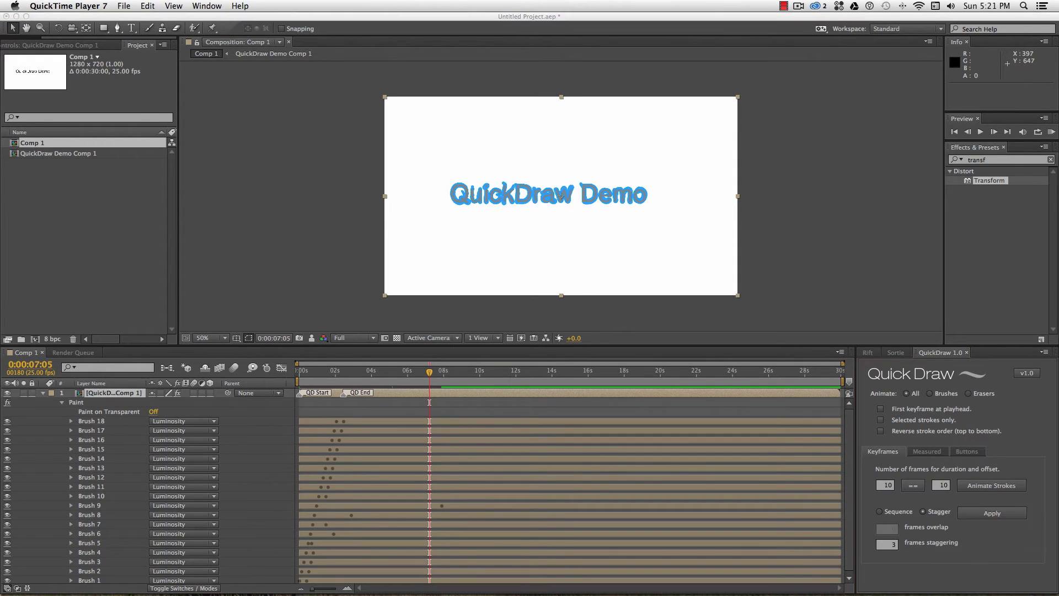
left_click(880, 370)
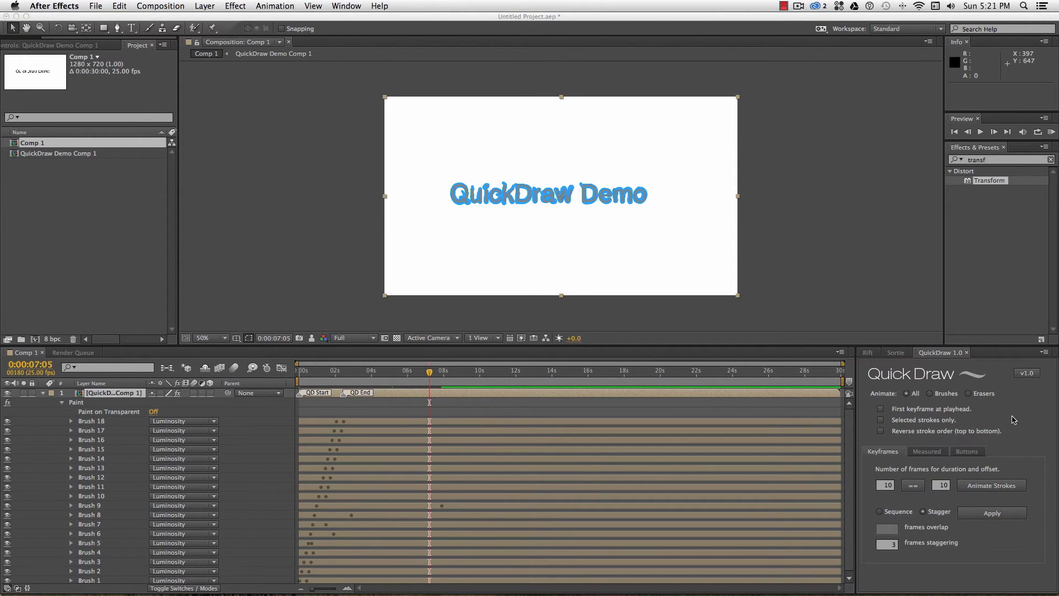
left_click(991, 486)
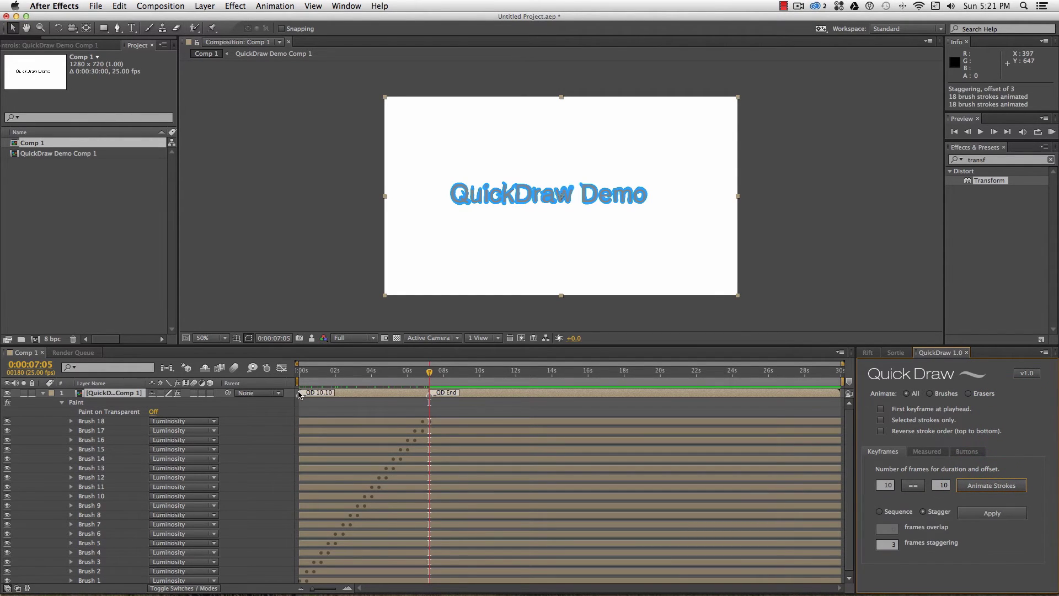
Re-animate the staggered strokes so the first keyframe starts at the playhead at 3:22.
mouse_move(334, 393)
left_mouse_down()
mouse_move(368, 393)
mouse_move(335, 393)
left_mouse_up()
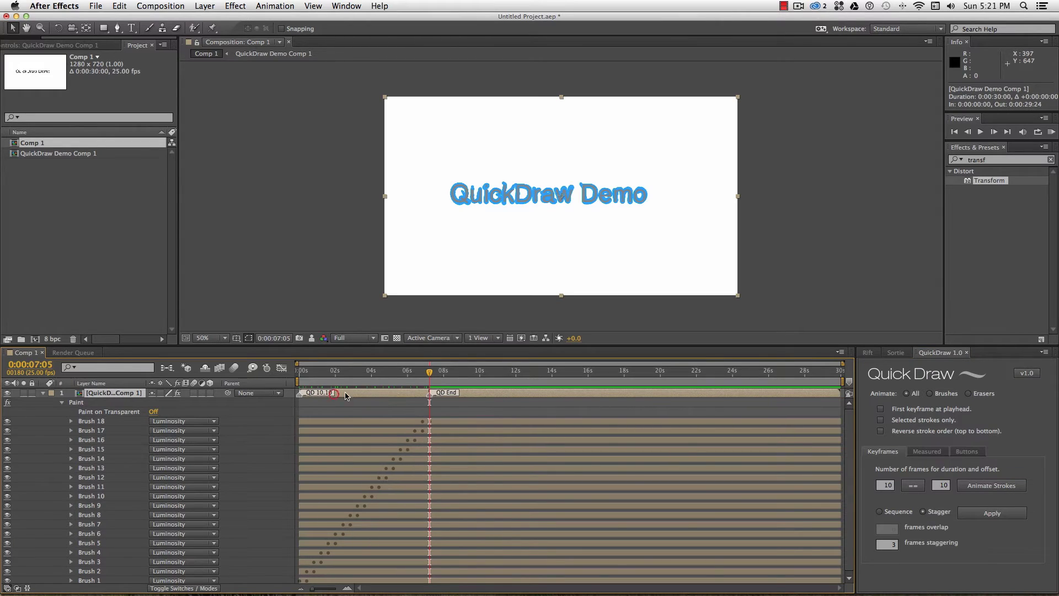
left_click_drag(430, 373, 369, 373)
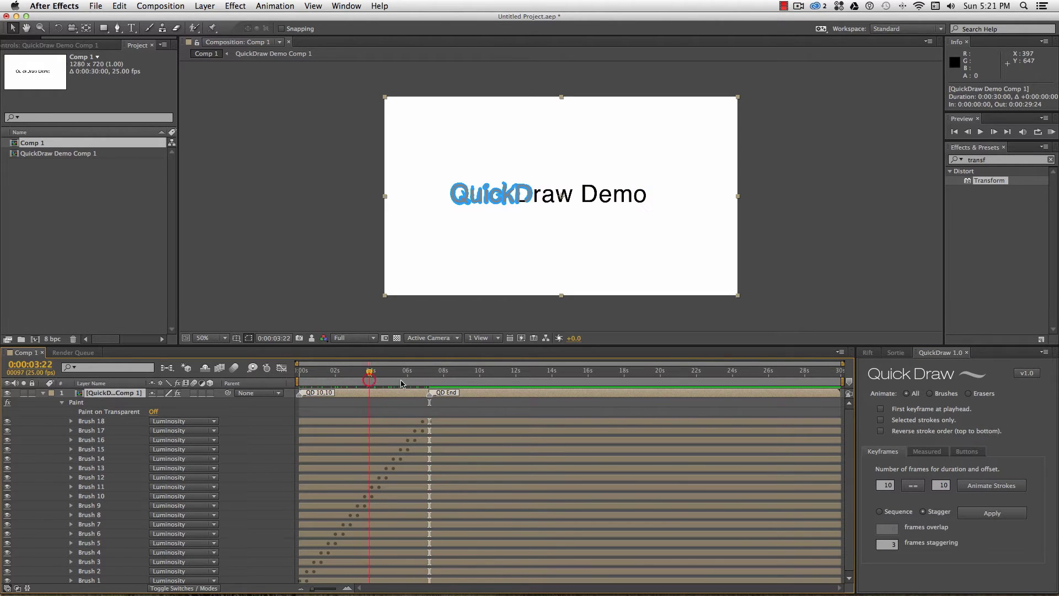
left_click(881, 410)
left_click(983, 485)
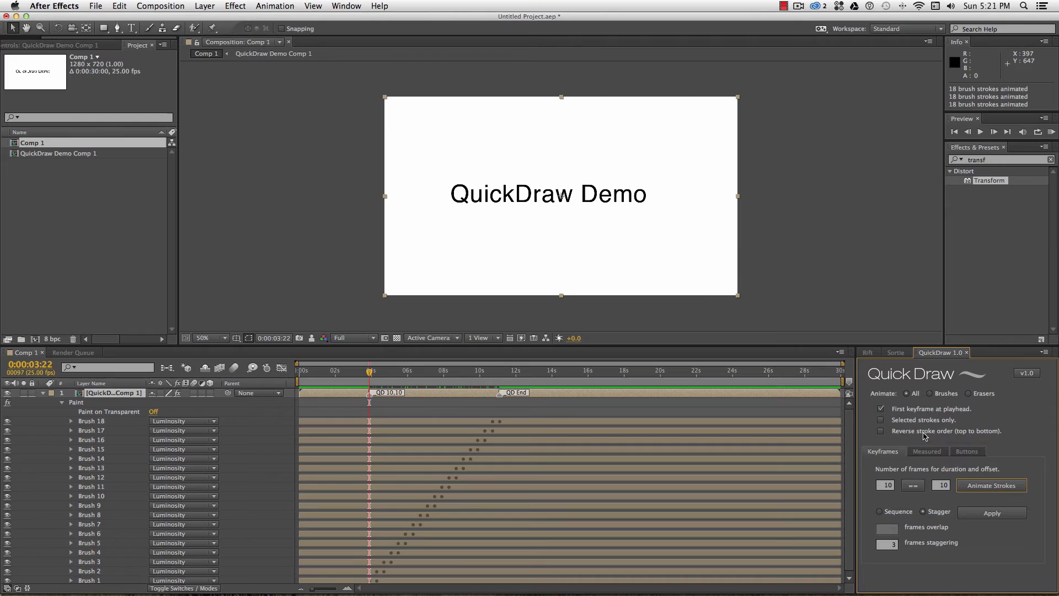
Try the brush-only and eraser-only stroke options, return to all strokes, and select Brush 18.
left_click(930, 394)
left_click(969, 393)
left_click(906, 394)
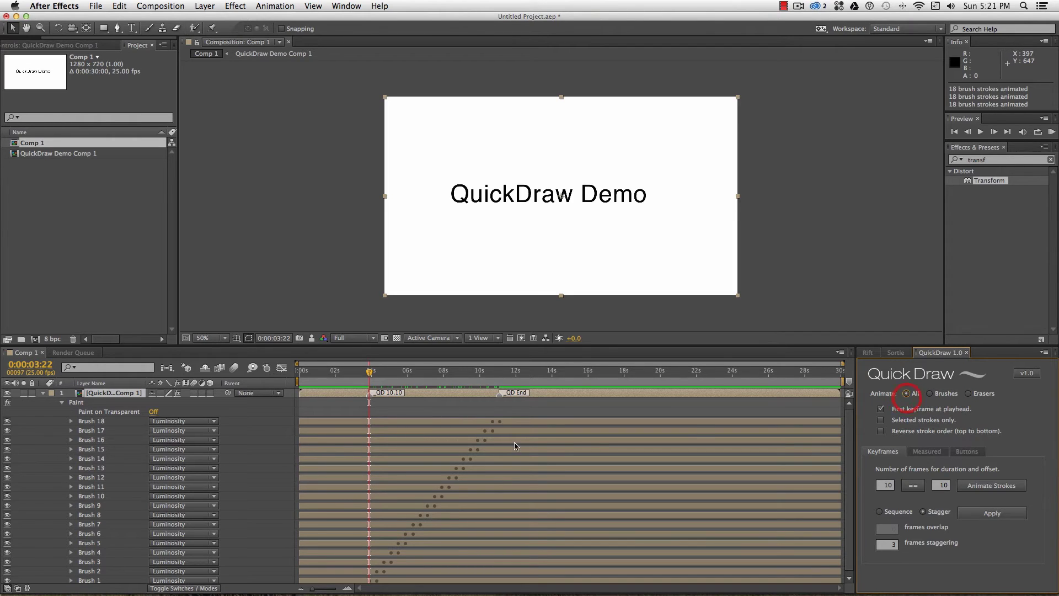
left_click(98, 423)
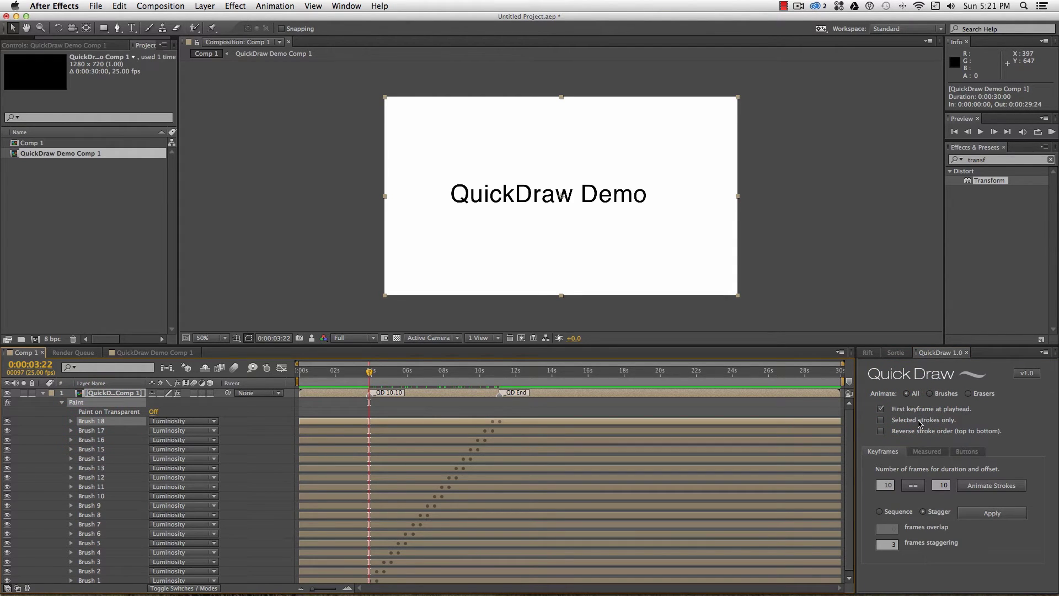
Restrict animation to selected strokes and marquee-select the strokes of the word Demo.
left_click(881, 420)
left_click(560, 480, "shift")
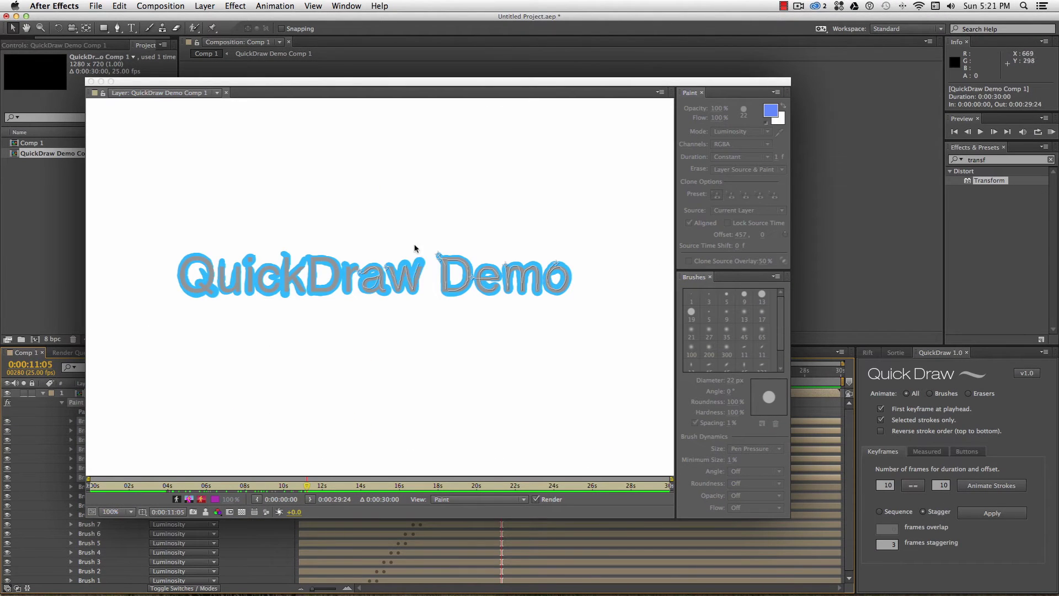
mouse_move(424, 234)
left_mouse_down()
mouse_move(442, 272)
mouse_move(577, 318)
left_mouse_up()
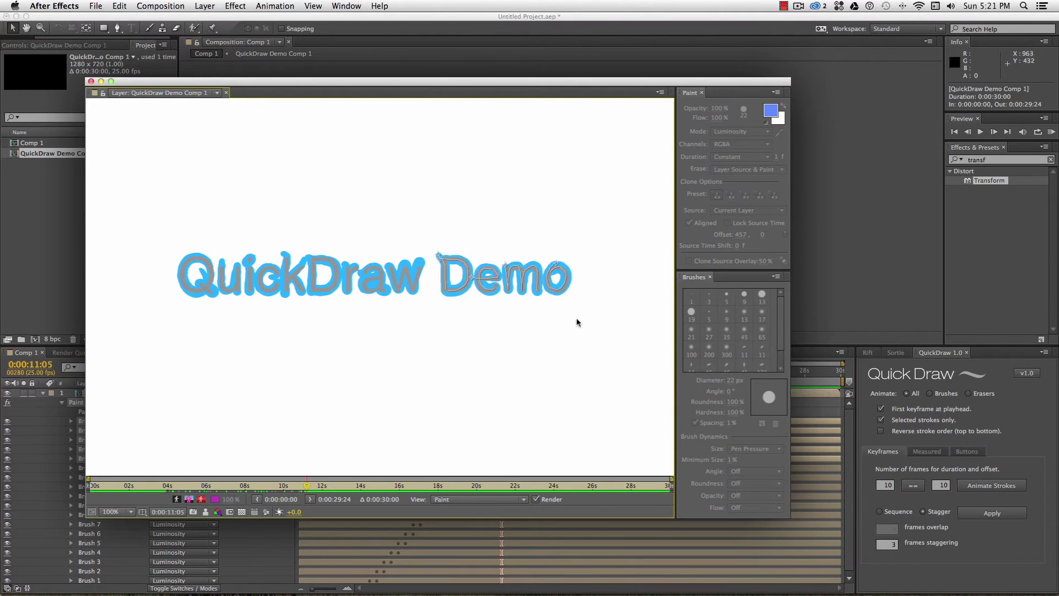
key("super+w")
Re-animate the Demo strokes from 5:07 in reverse order and preview them drawing on.
left_click_drag(502, 373, 394, 384)
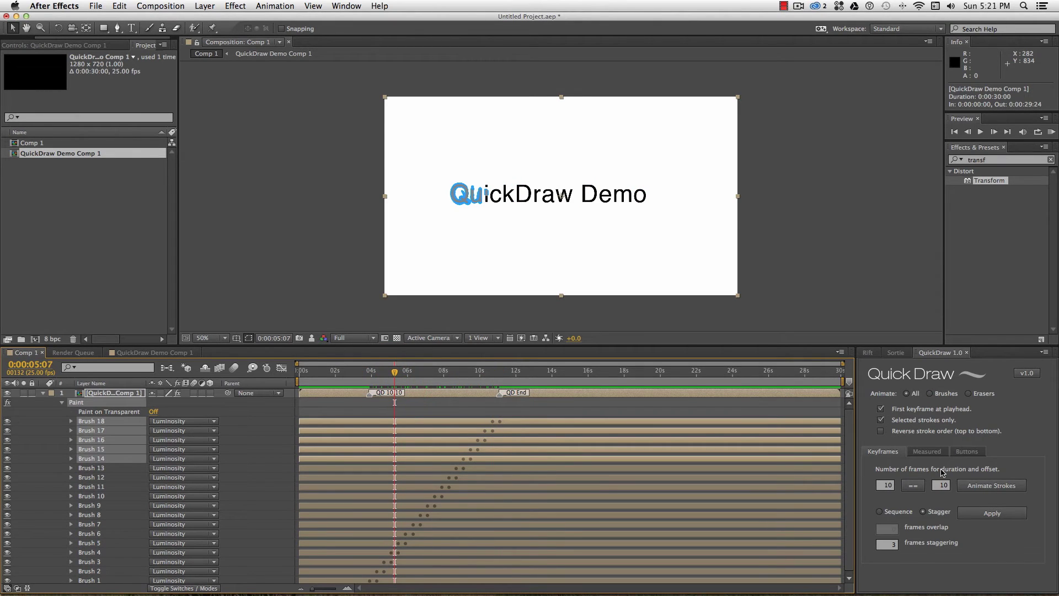
left_click(1004, 486)
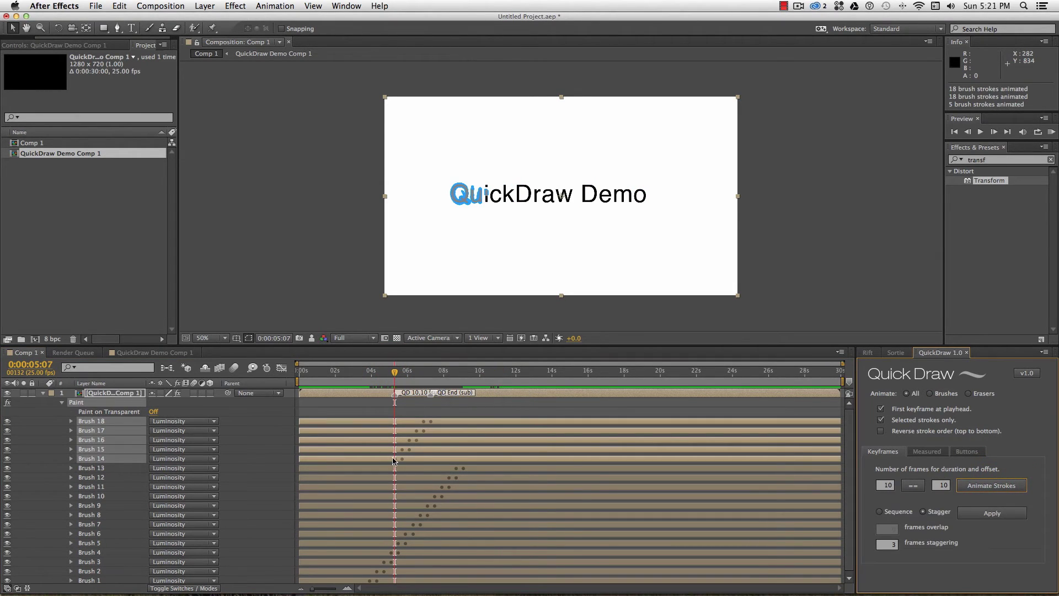
left_click(880, 432)
left_click(983, 487)
left_click_drag(396, 373, 475, 380)
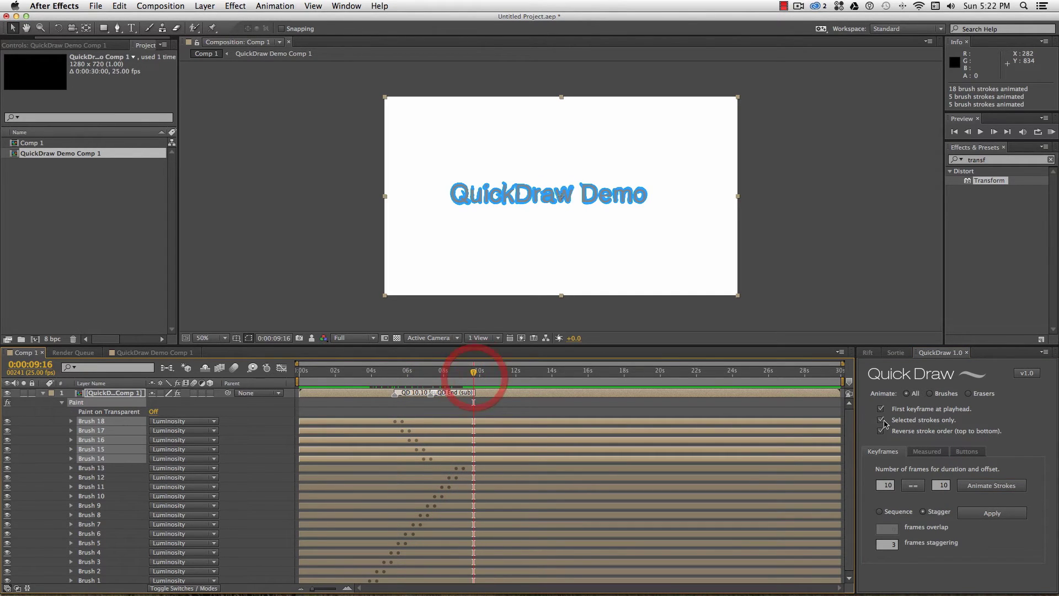
Create a TrackMatte duplicate of the painted text layer with QuickDraw's Layer Matte.
left_click(960, 451)
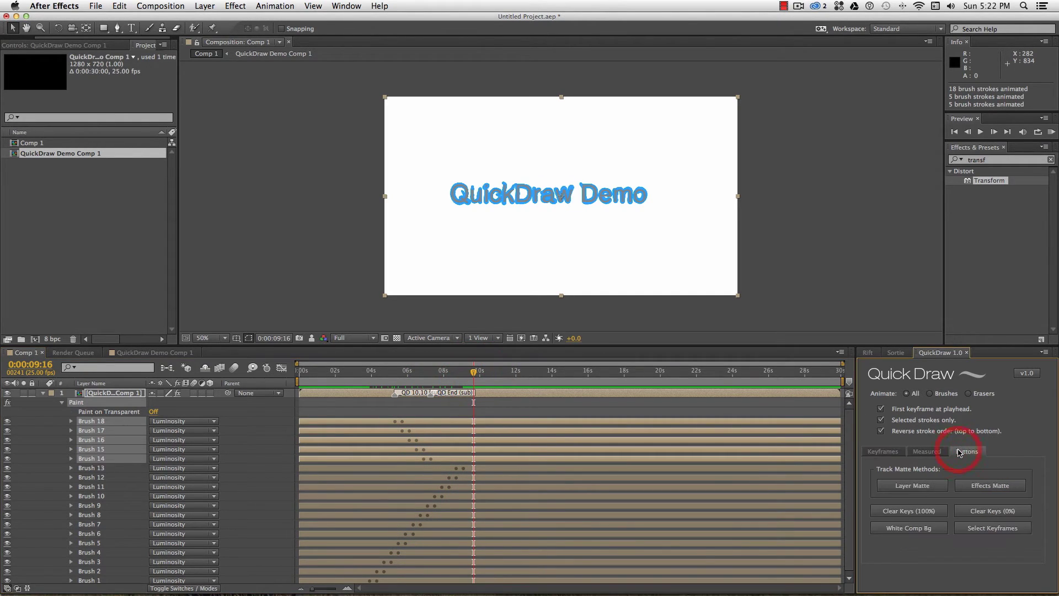
left_click(913, 488)
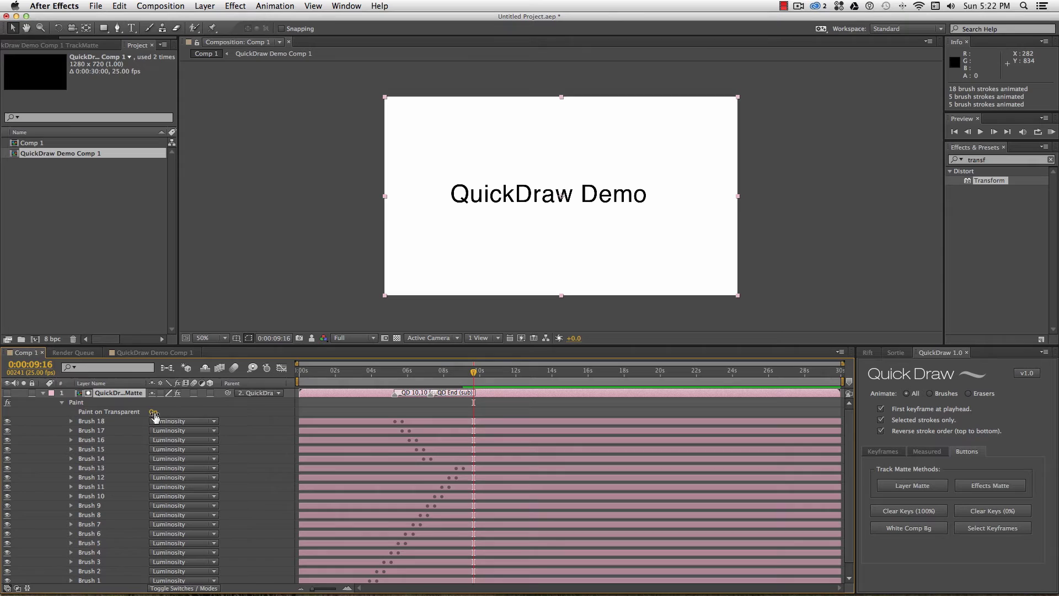
left_click(42, 392)
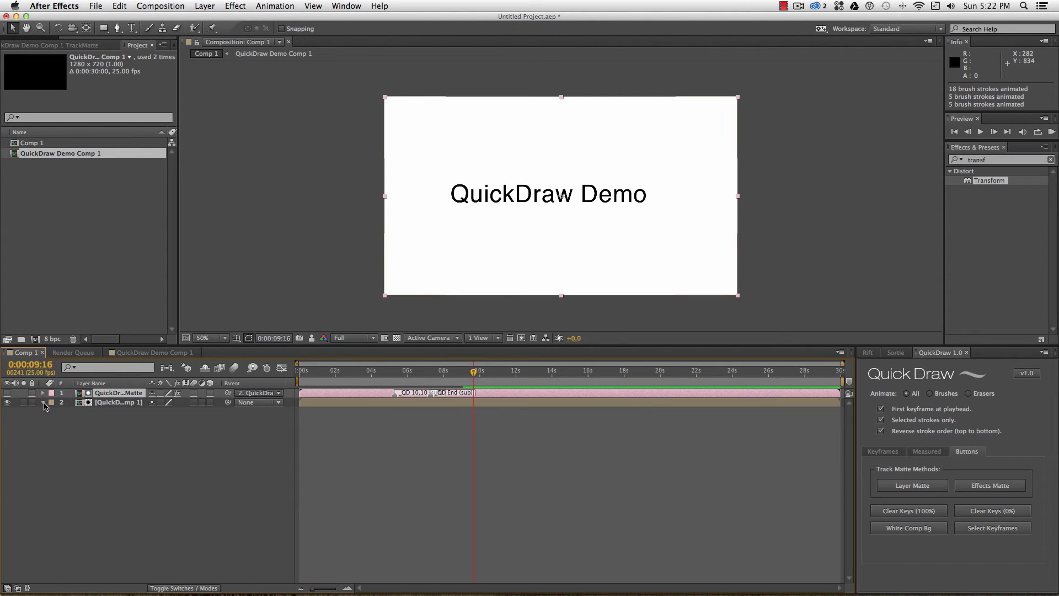
Show the original text layer's Modes columns and open its TrkMat choices.
left_click(82, 404)
left_click(43, 402)
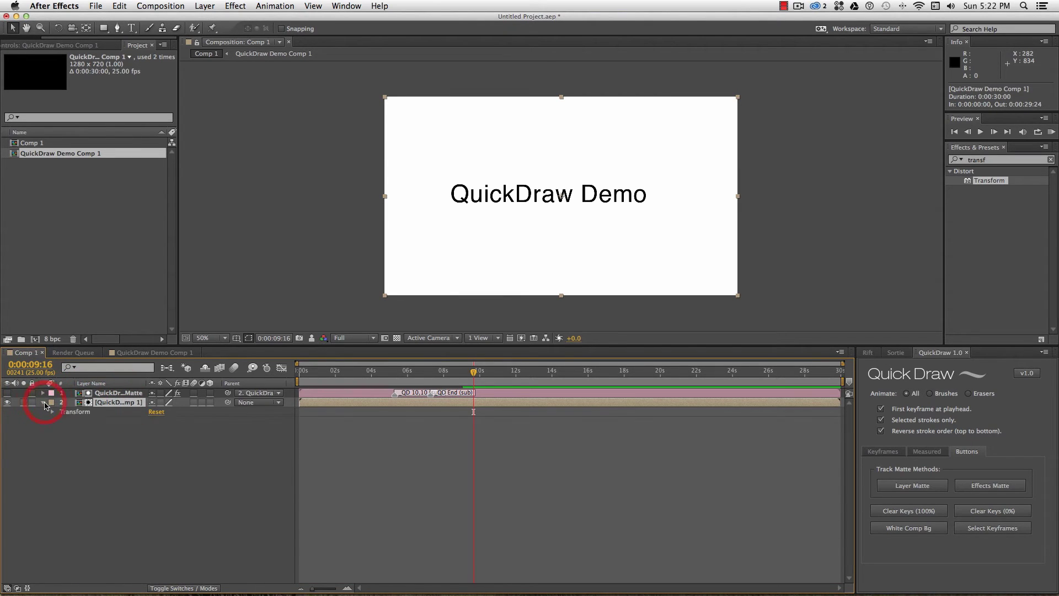
key("F4")
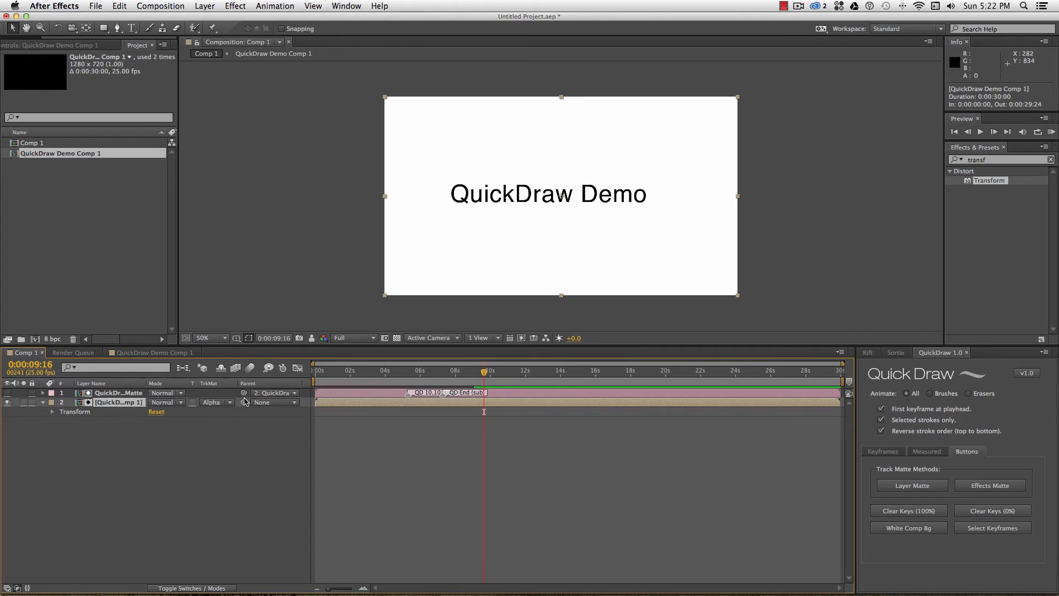
left_click(229, 406)
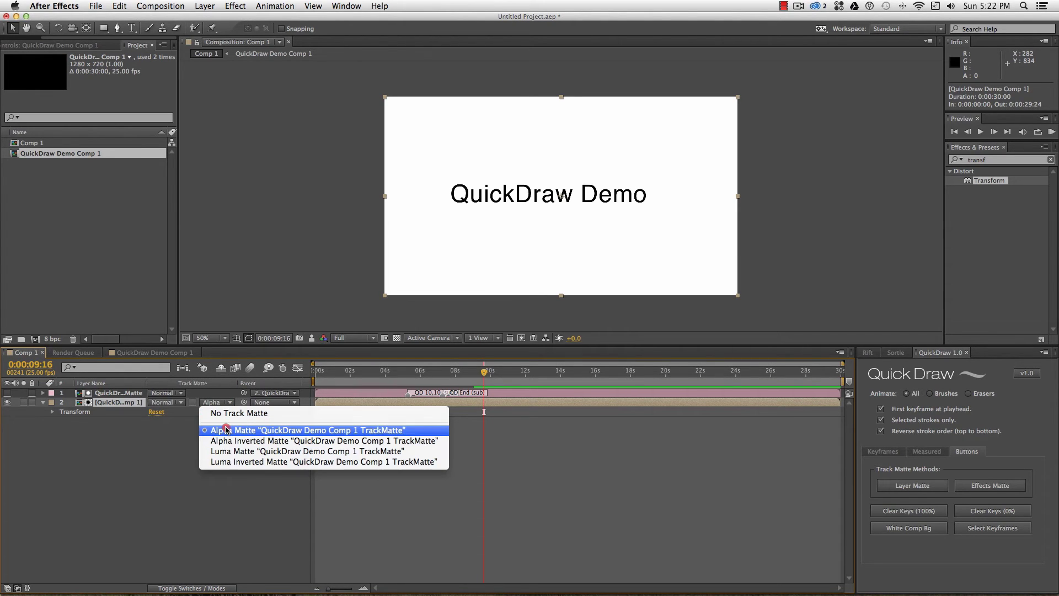
Set the text layer to Alpha Matte and parent the TrackMatte layer to it.
left_click(227, 430)
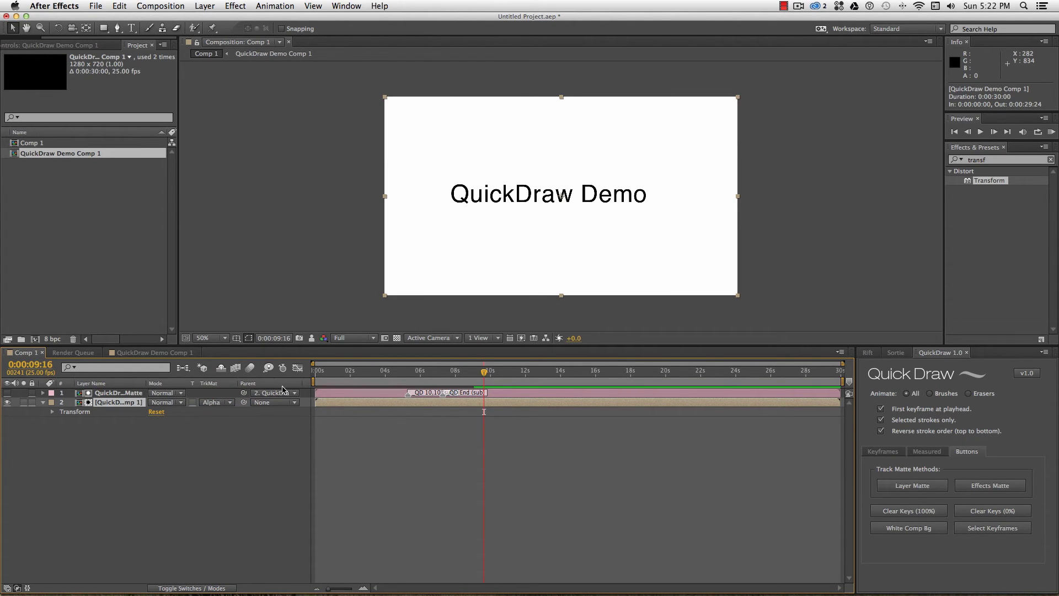
left_click(282, 393)
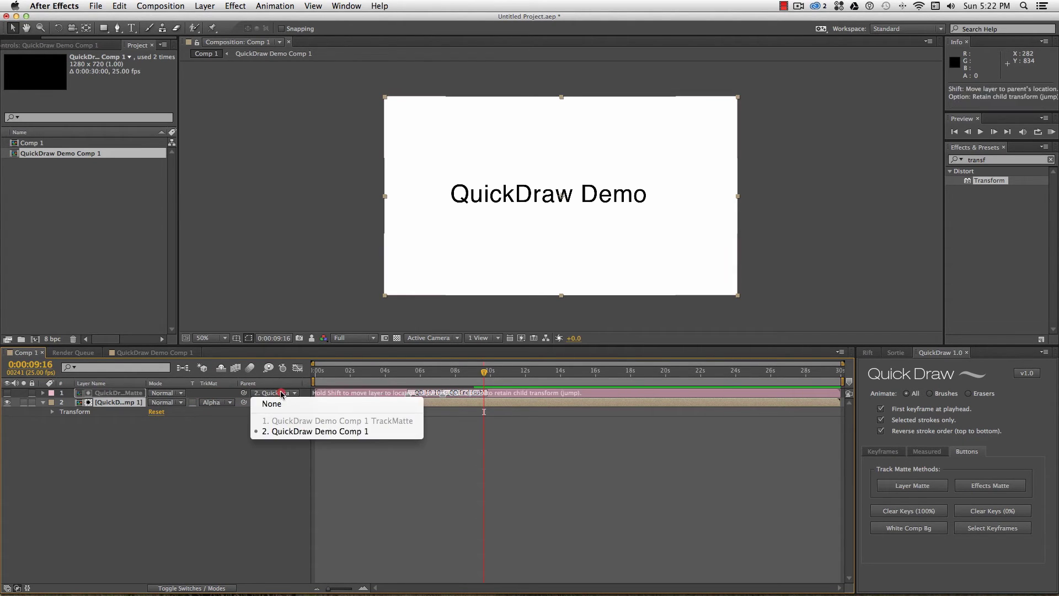
left_click(291, 432)
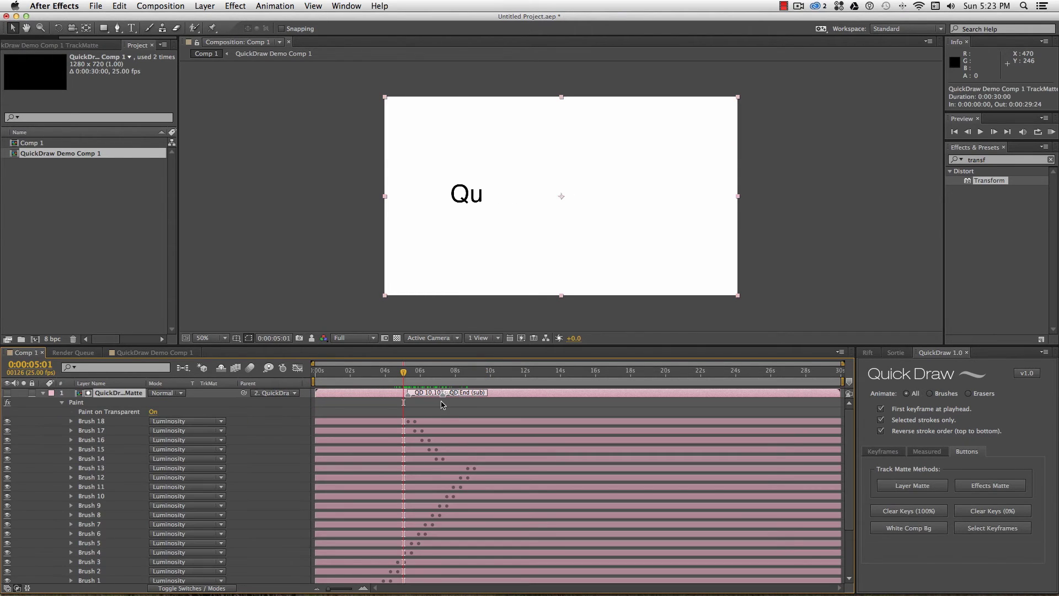
Move the Position keyframes to 3:16 and 9:07.
scroll(438, 412, "down", 4)
left_click_drag(400, 375, 379, 373)
left_click_drag(407, 550, 378, 554)
scroll(497, 418, "up", 3)
scroll(497, 418, "down", 3)
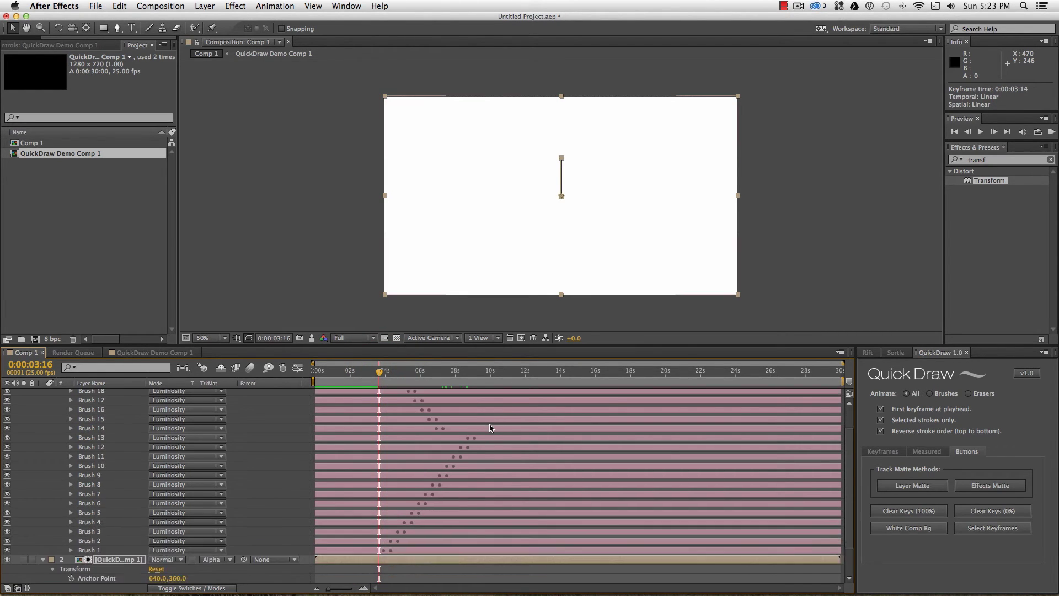
left_click_drag(441, 551, 478, 550)
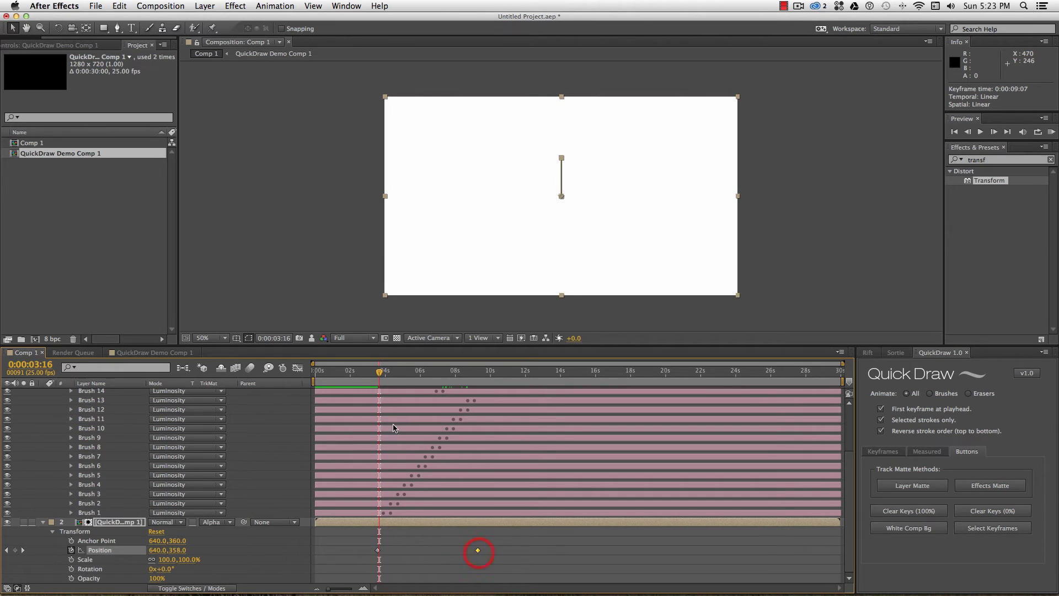
Set the work area from 3:16 to 9:06 and RAM preview the text reveal.
key("b")
left_click_drag(380, 374, 477, 375)
key("n")
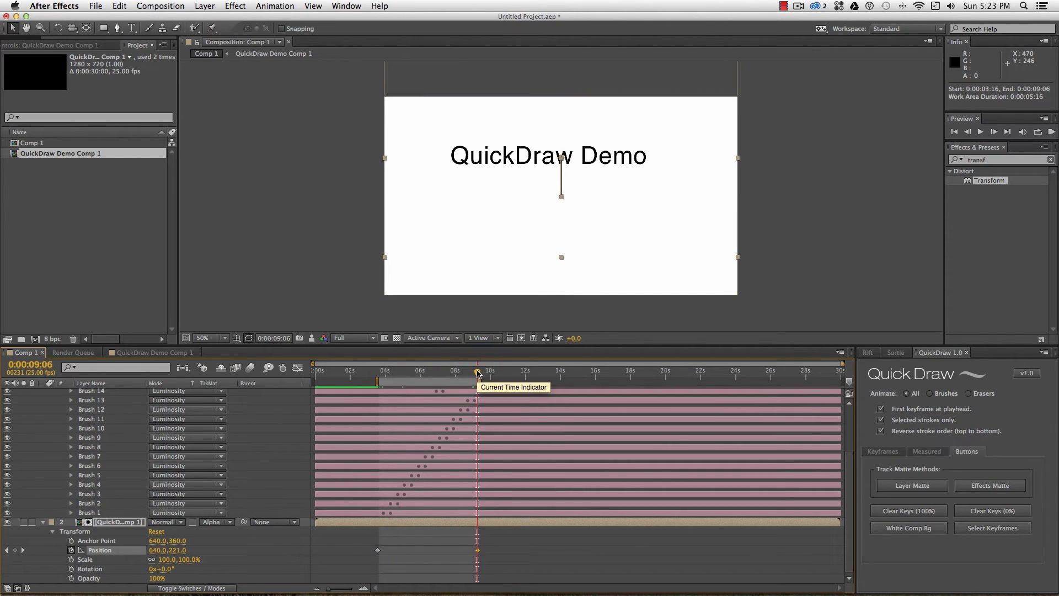
key("KP_0")
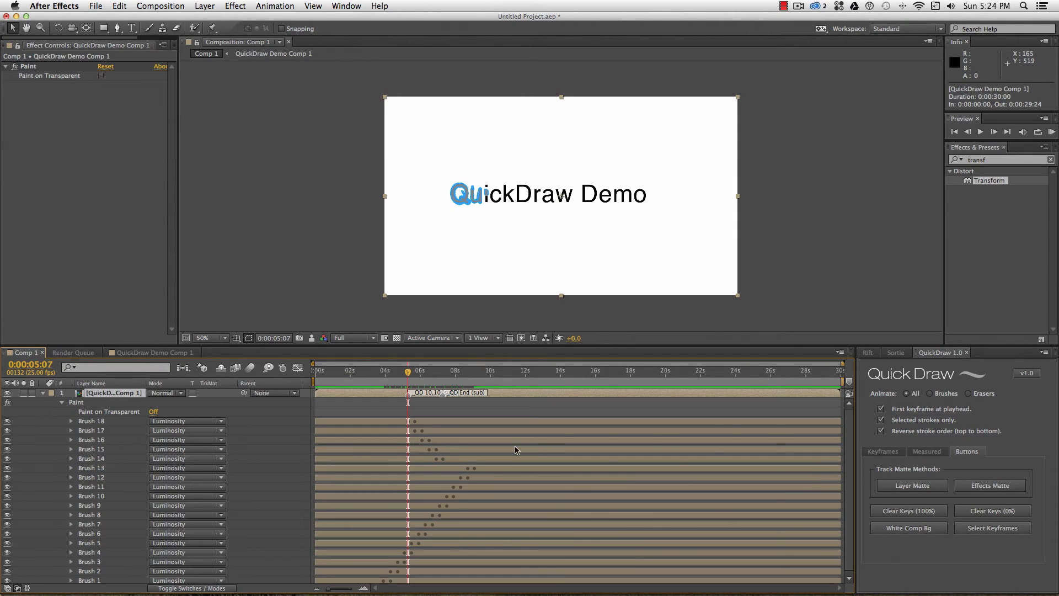
Matte the text with effects on its own layer, adding Compound Arithmetic and searching CC Composite.
left_click(993, 492)
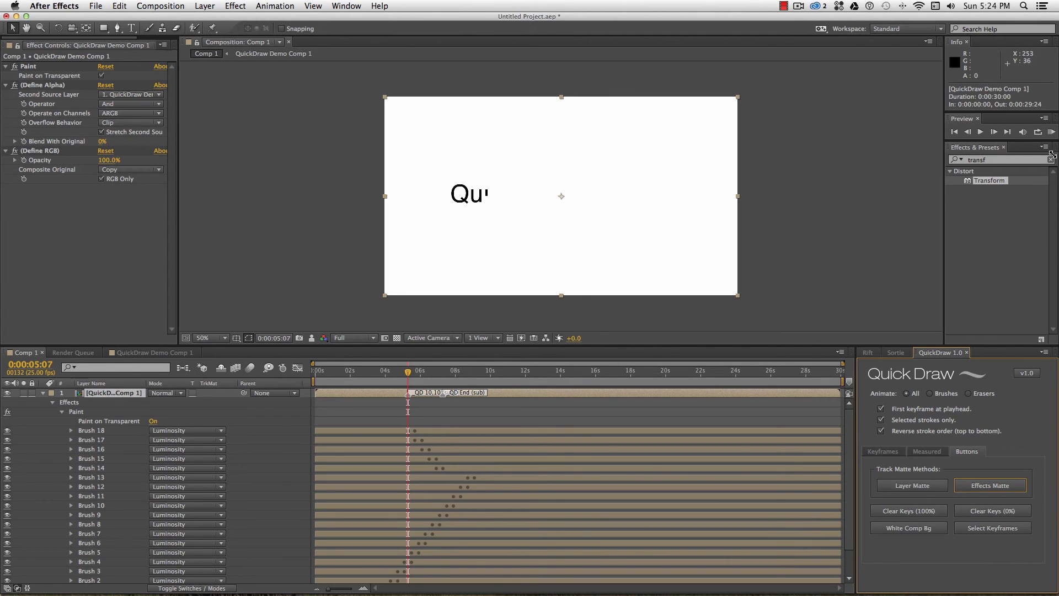
left_click(992, 160)
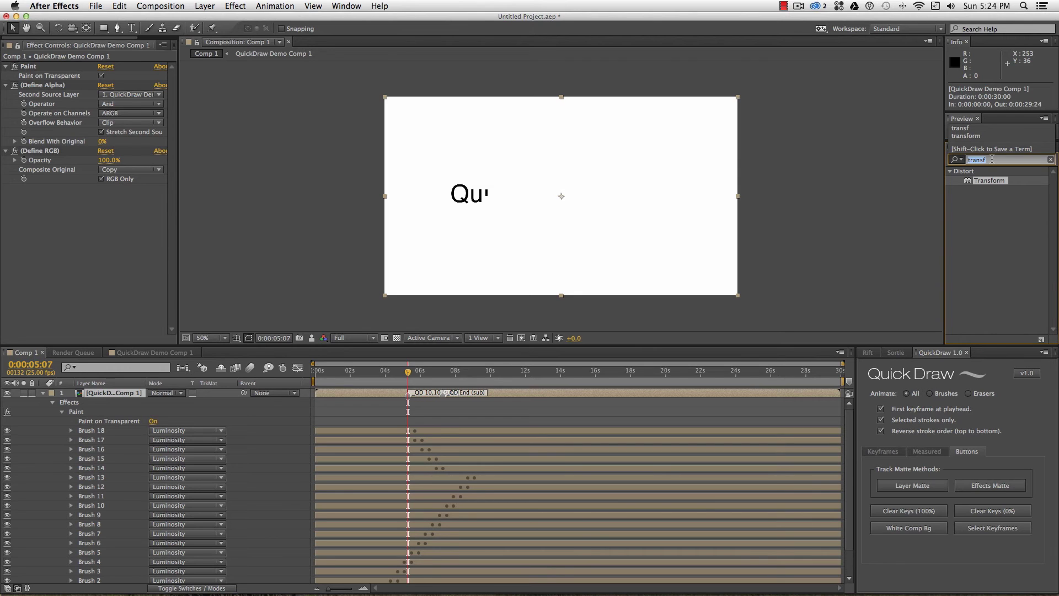
type("Compound")
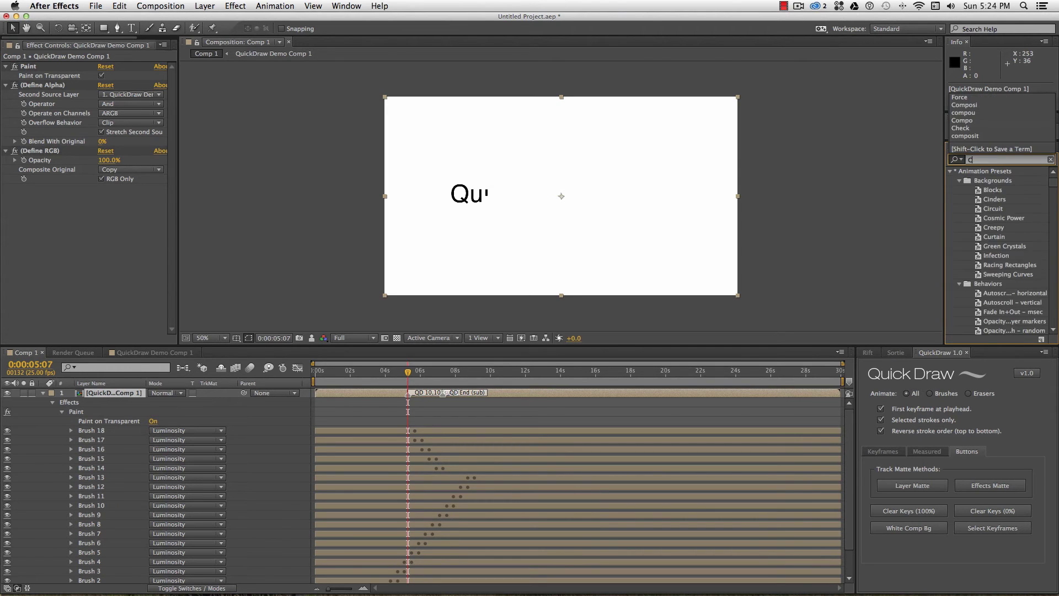
left_click(1026, 204)
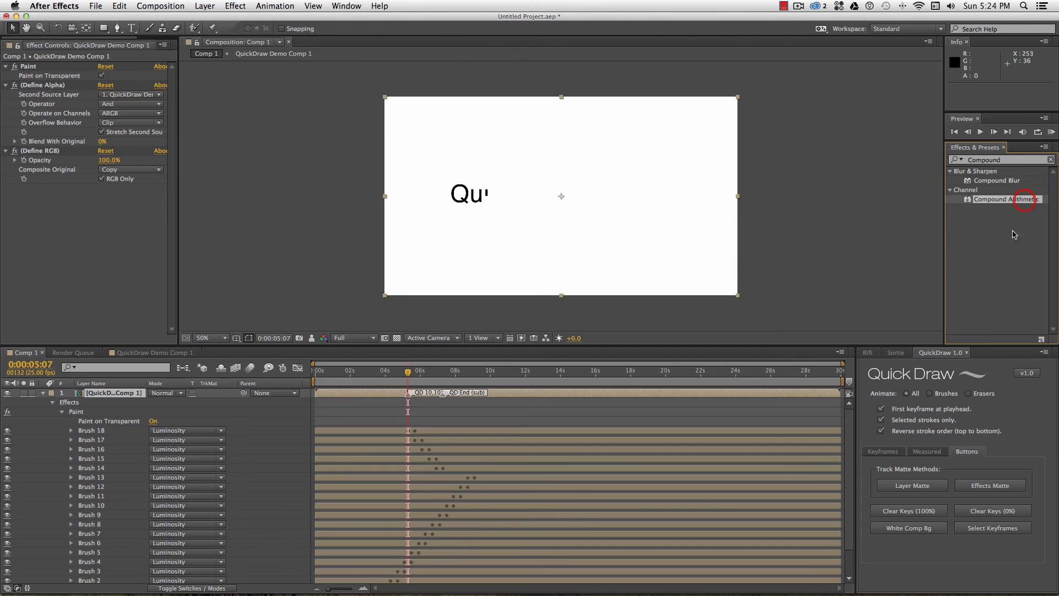
left_click(1021, 161)
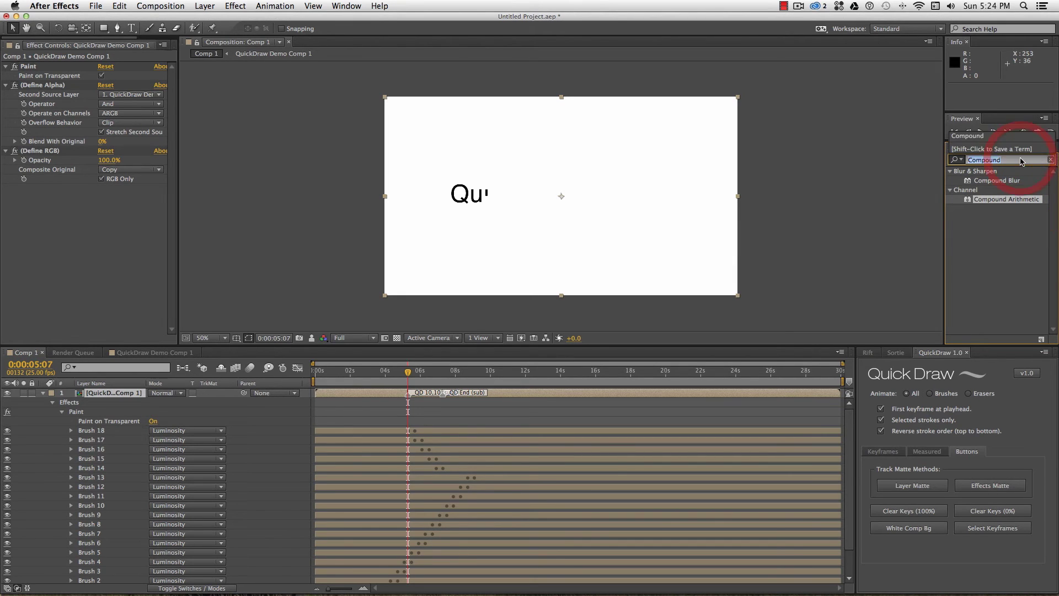
type("CC Compo")
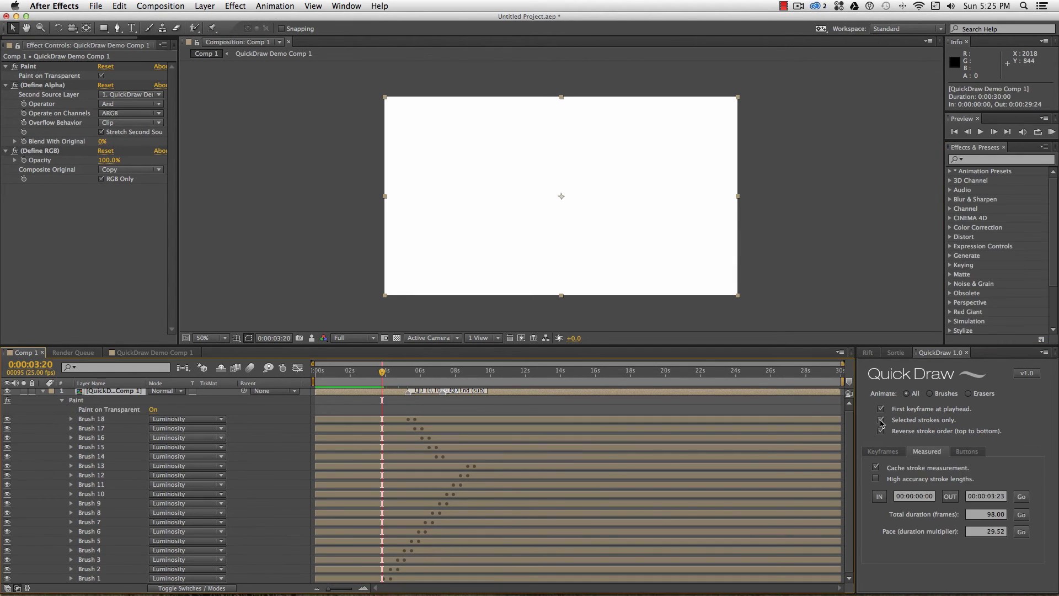
Turn off the stroke options and clear all stroke keyframes to 100%.
left_click(881, 431)
left_click(880, 420)
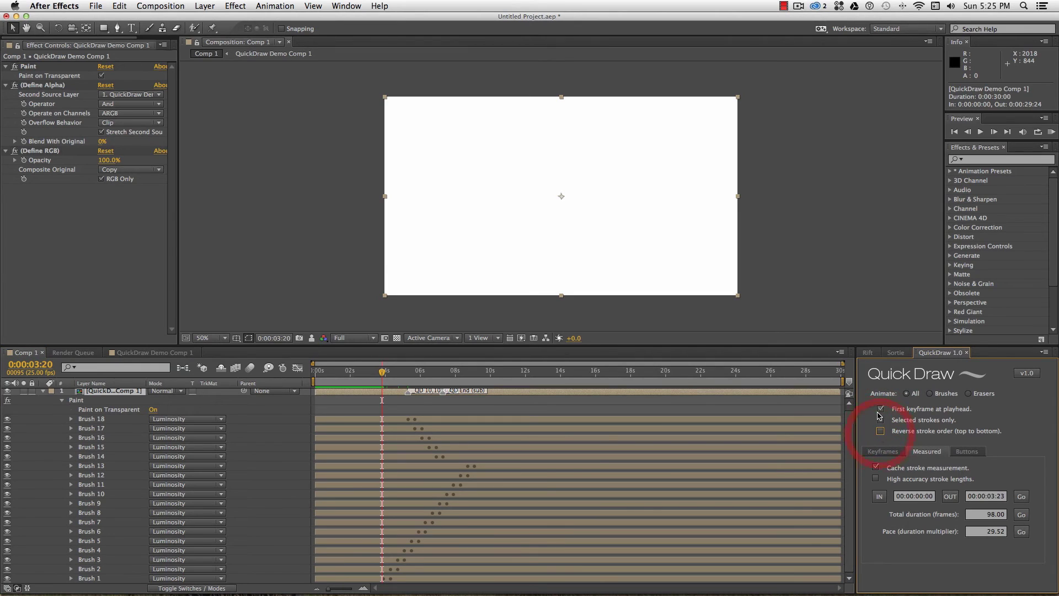
left_click(881, 409)
left_click(967, 451)
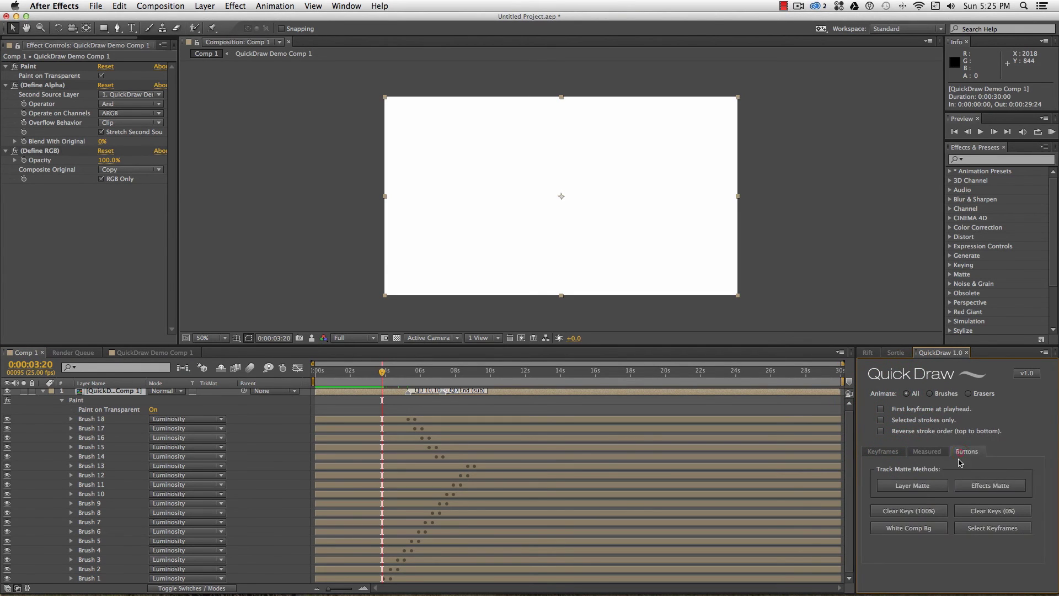
left_click(925, 506)
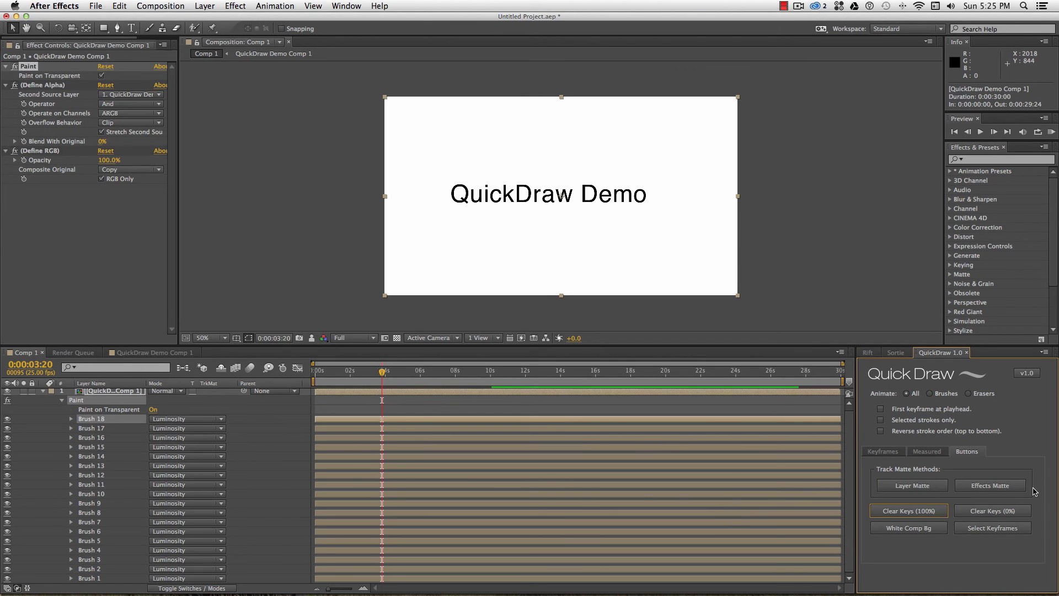
Re-animate all 18 strokes one after another.
left_click(1010, 512)
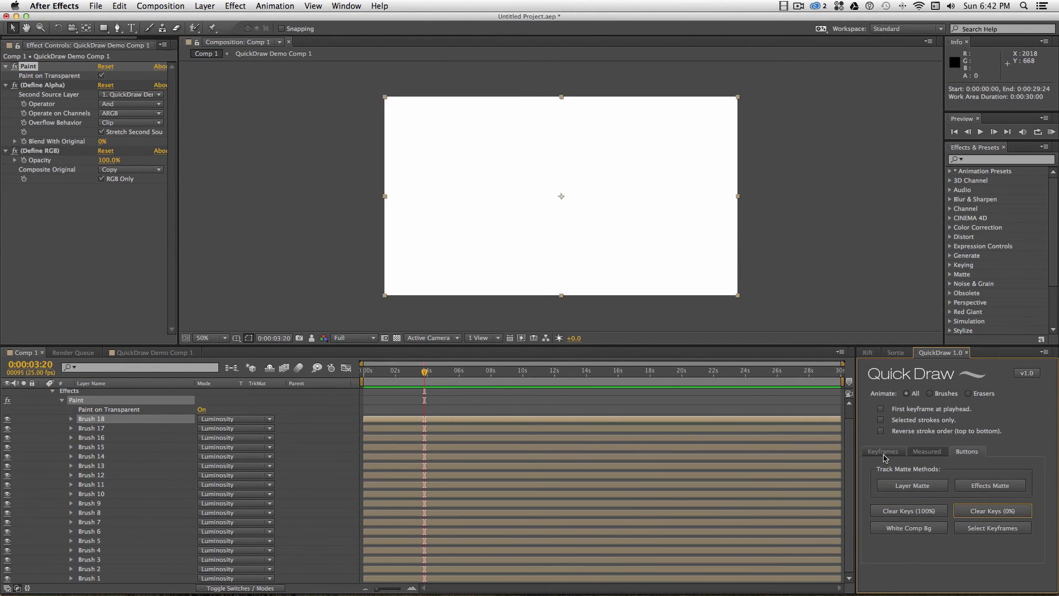
left_click(882, 451)
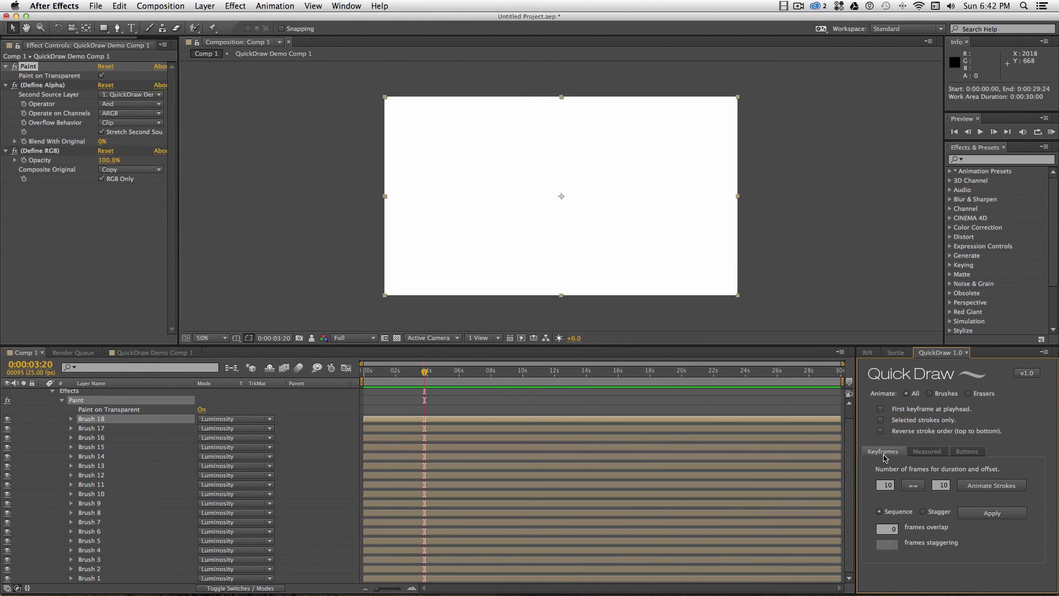
left_click(1019, 485)
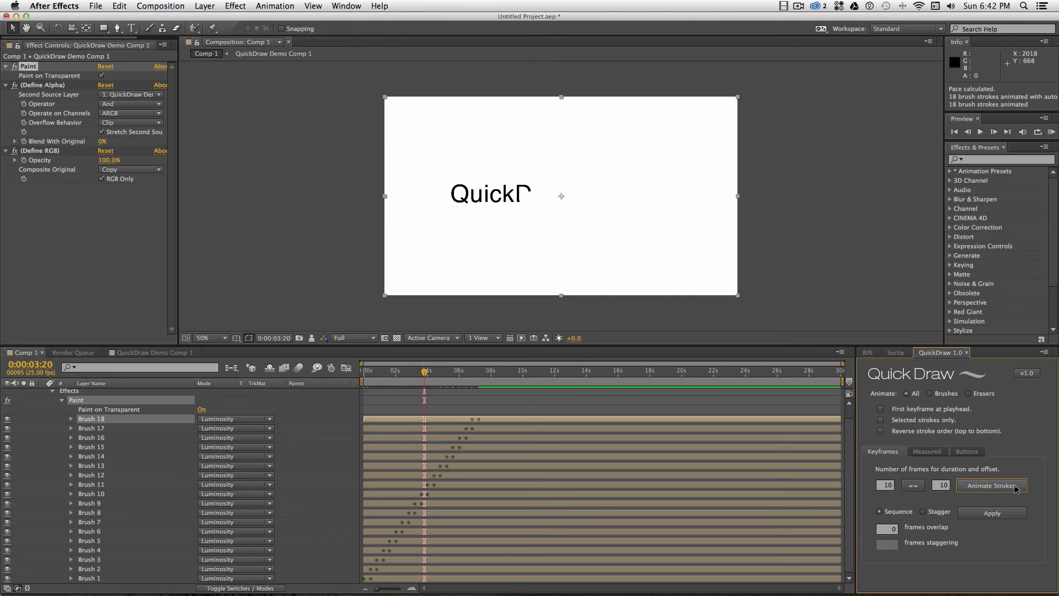
Select the End keyframes of Brush 15 to Brush 18 and time-stretch them later.
left_click(880, 420)
left_click(967, 451)
left_click(993, 528)
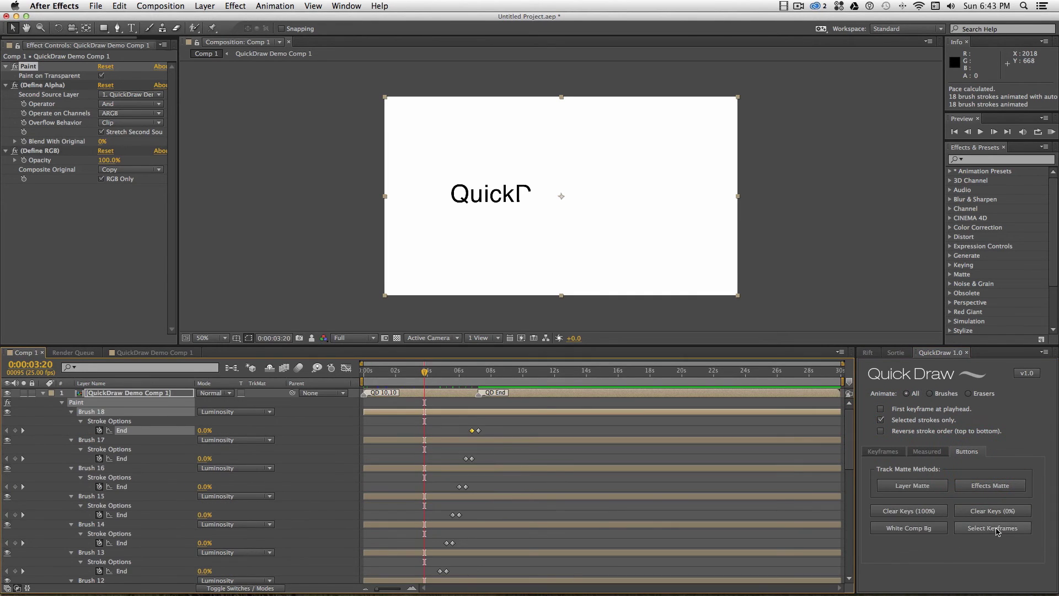
left_click(516, 496, "shift")
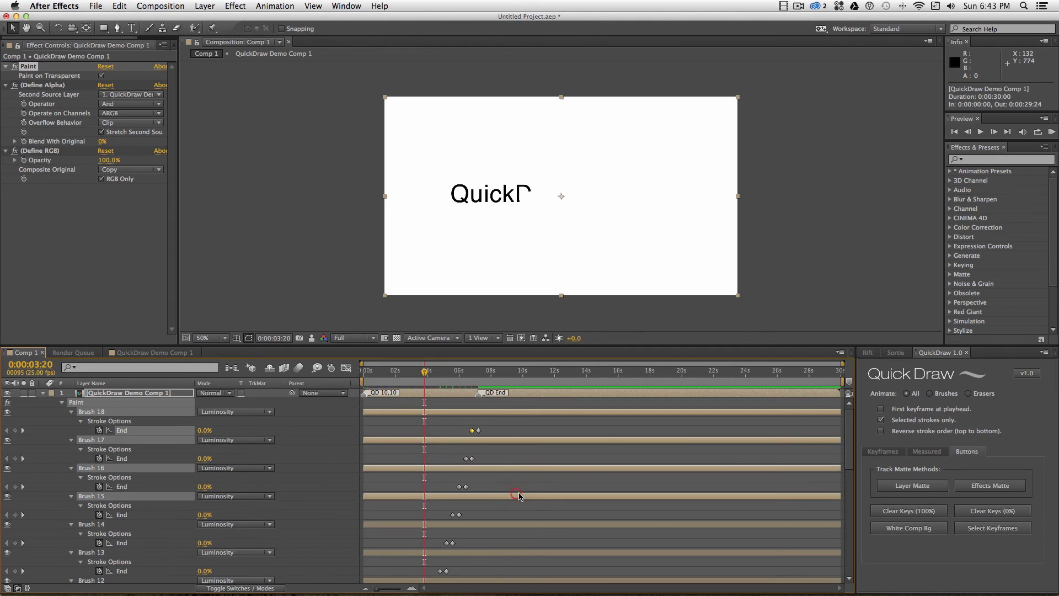
left_click(1005, 529)
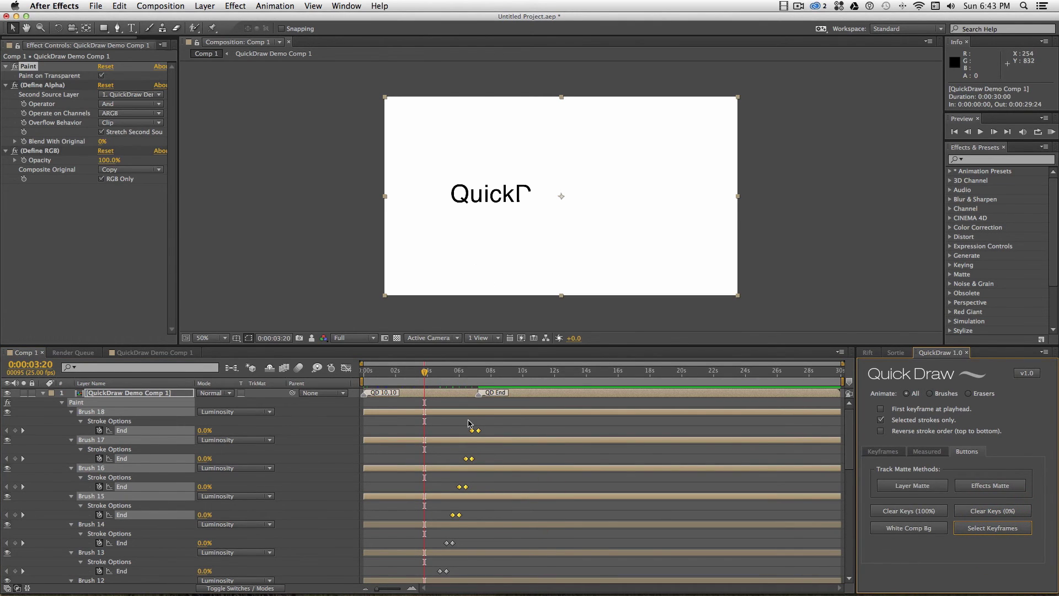
mouse_move(479, 431)
left_mouse_down()
mouse_move(595, 431)
mouse_move(552, 430)
left_mouse_up()
left_click(586, 386)
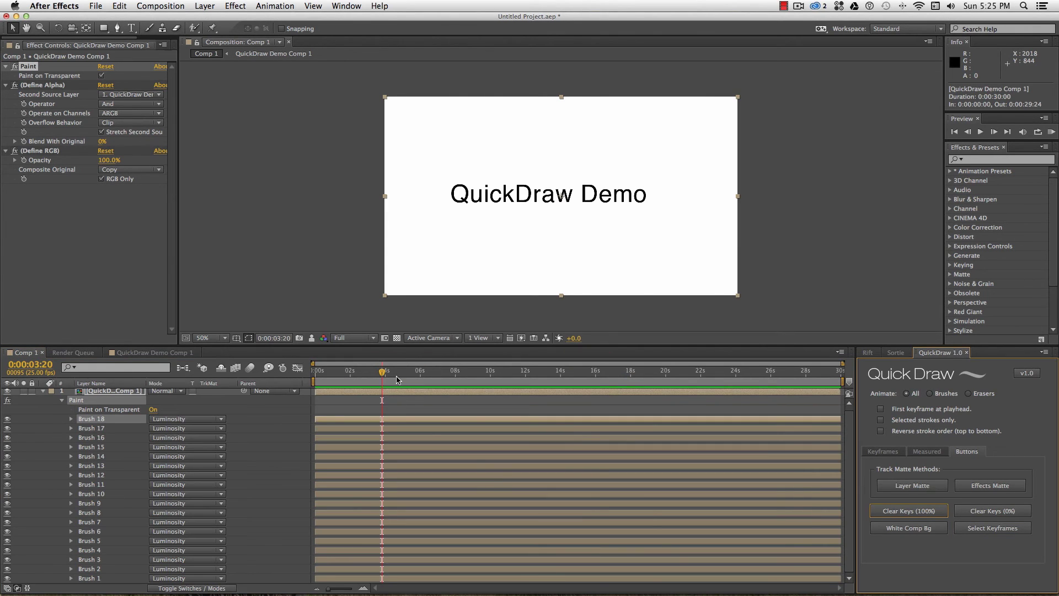
Clear all stroke keyframes at 0:00:02:22 so the full text shows.
left_click_drag(383, 374, 365, 374)
left_click(927, 452)
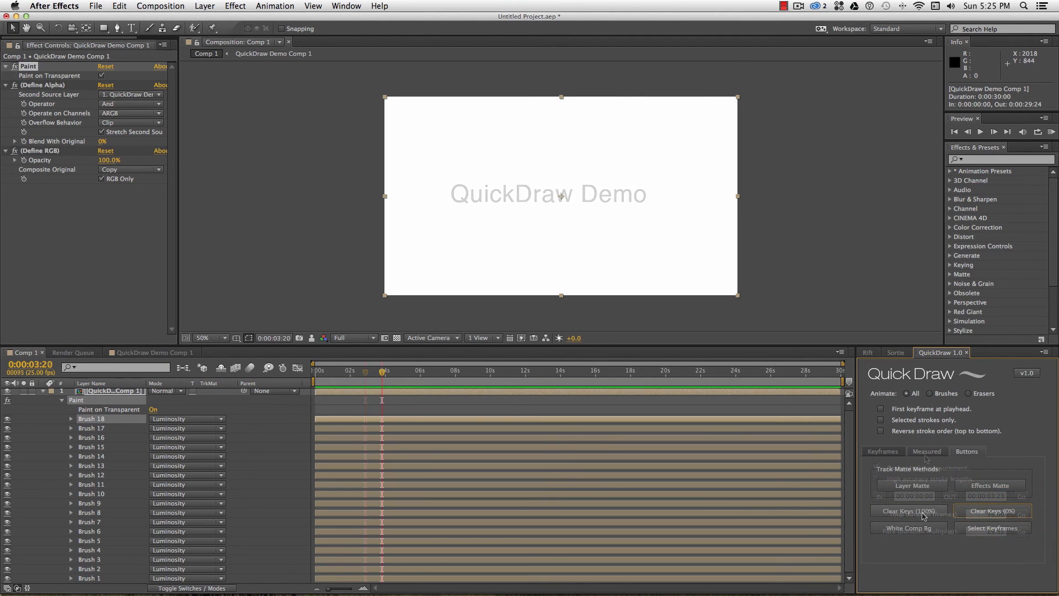
left_click(924, 513)
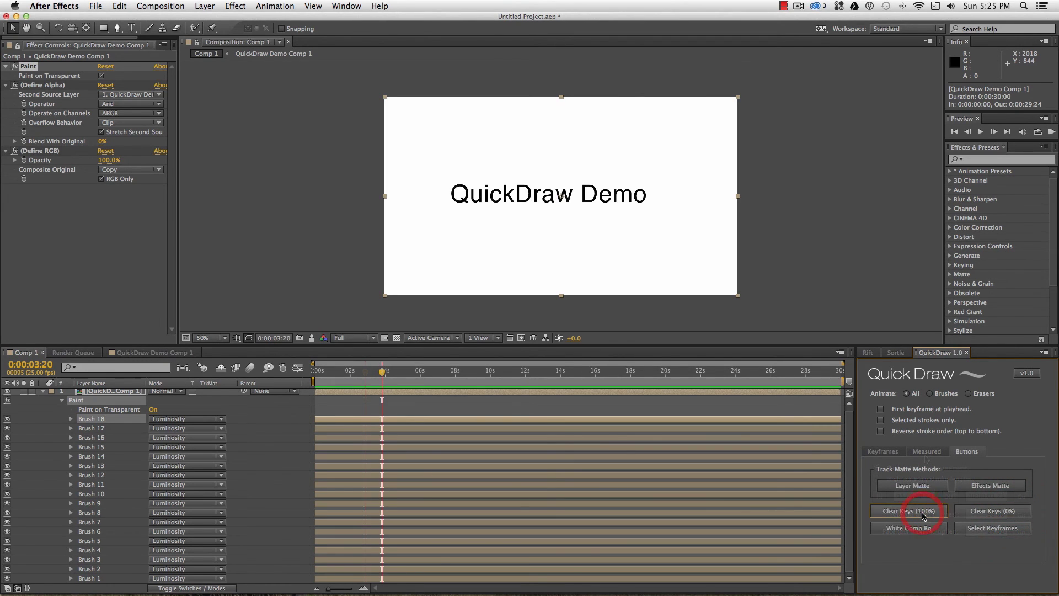
Time the strokes by measured length over a 250-frame total duration.
left_click_drag(382, 374, 366, 374)
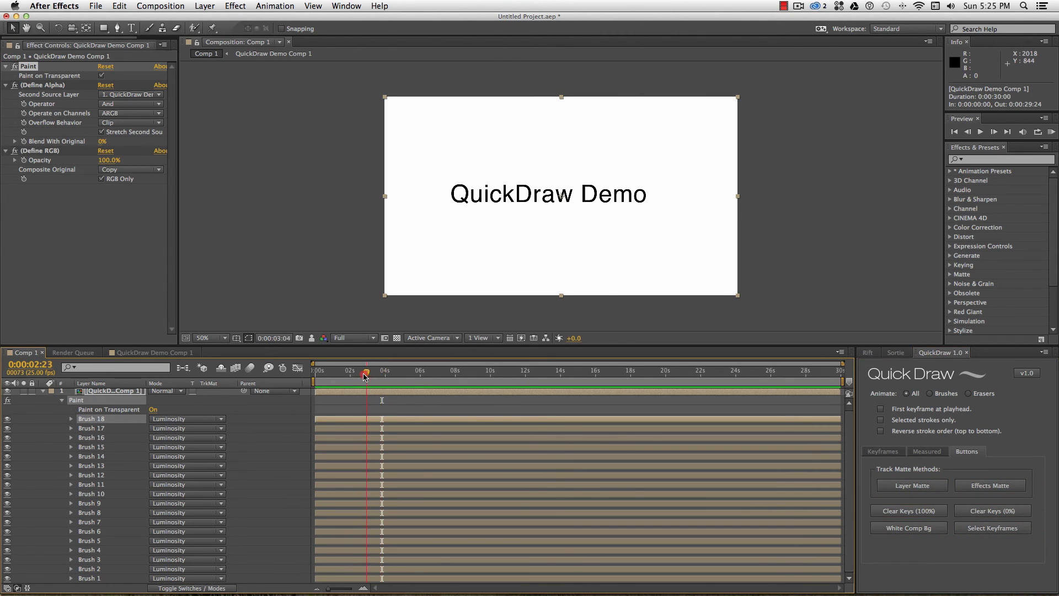
left_click(927, 451)
left_click(974, 514)
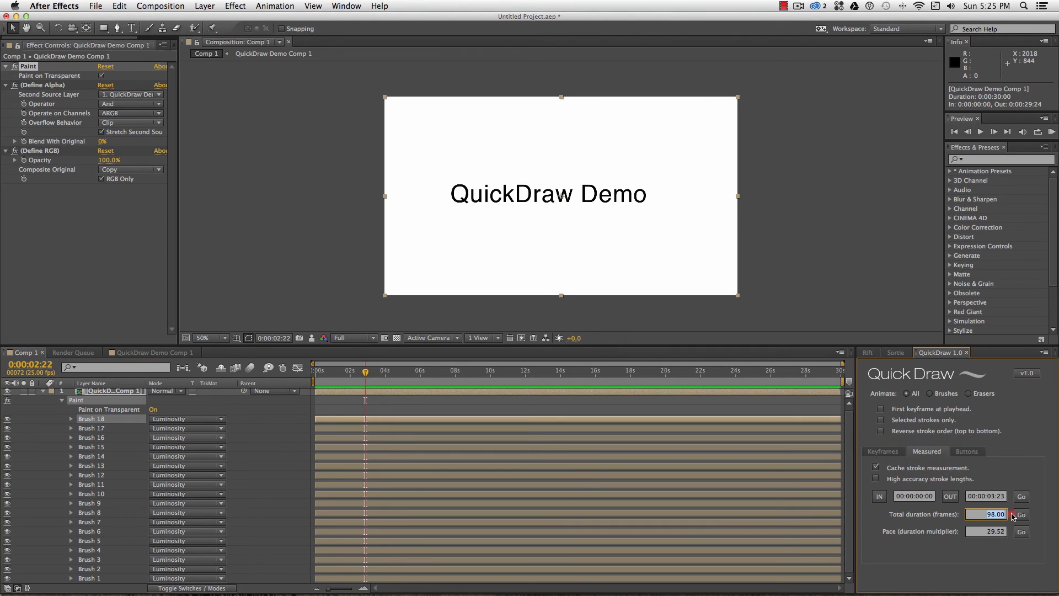
type("250")
left_click(1022, 514)
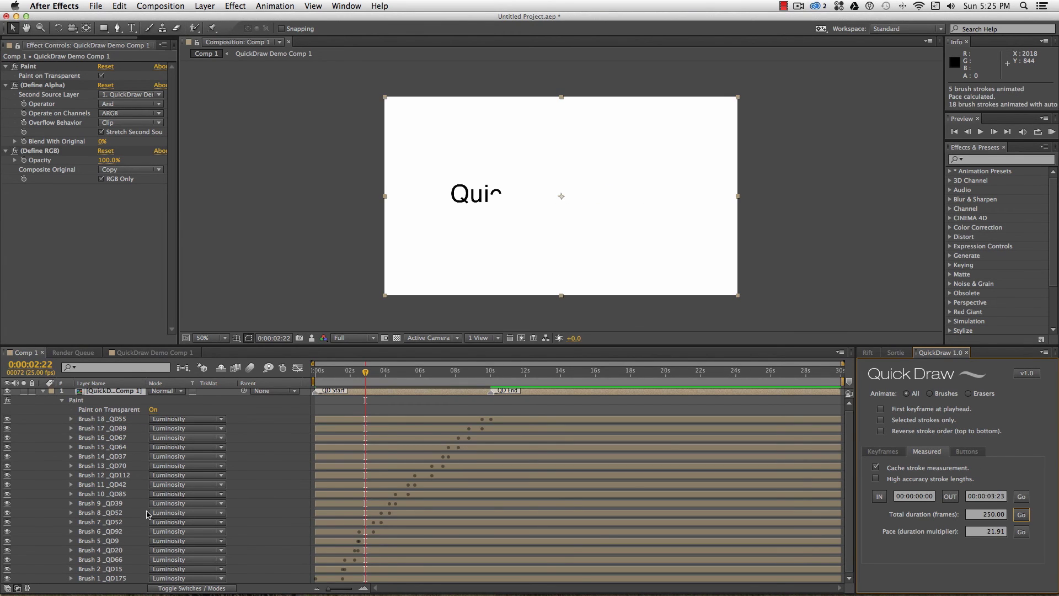
Select Brush 3, 4 and 5 and scrub to 0:00:10:07 to check the reveal.
left_click(113, 559)
left_click(114, 550)
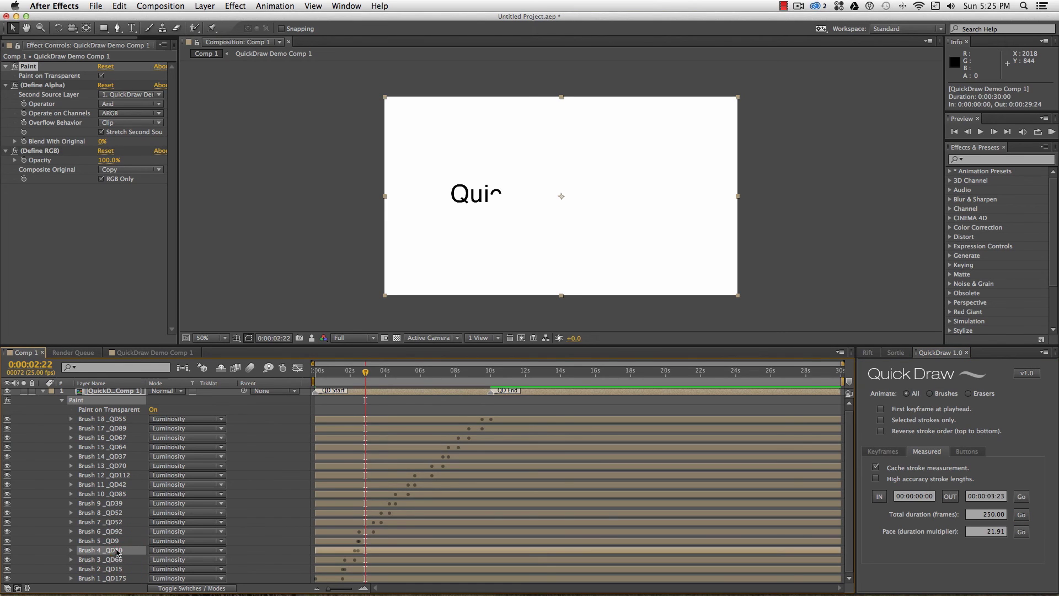
left_click(114, 540)
left_click_drag(312, 374, 494, 393)
left_click(494, 393)
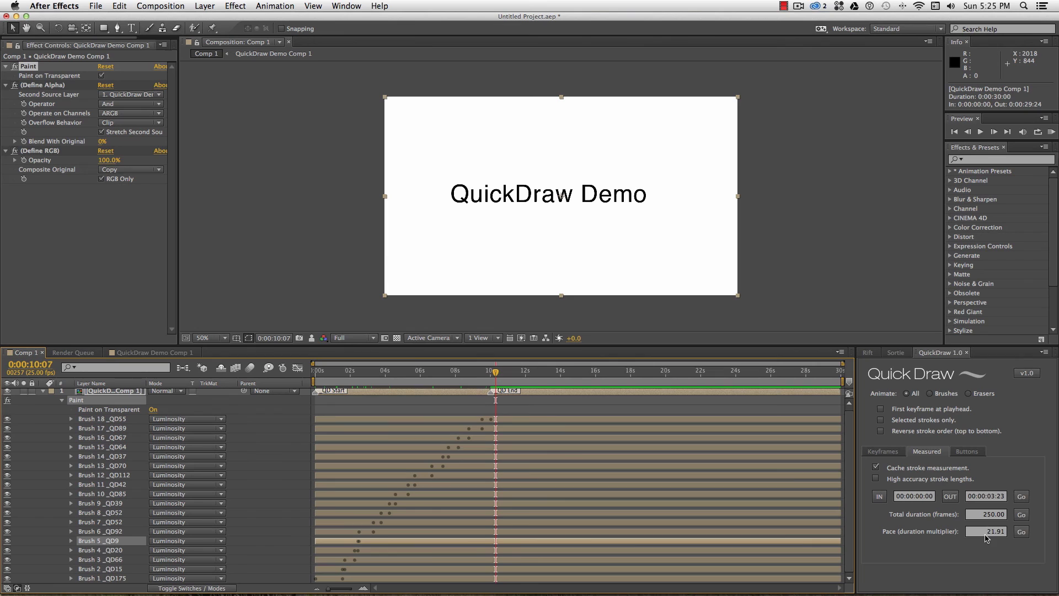
mouse_move(984, 534)
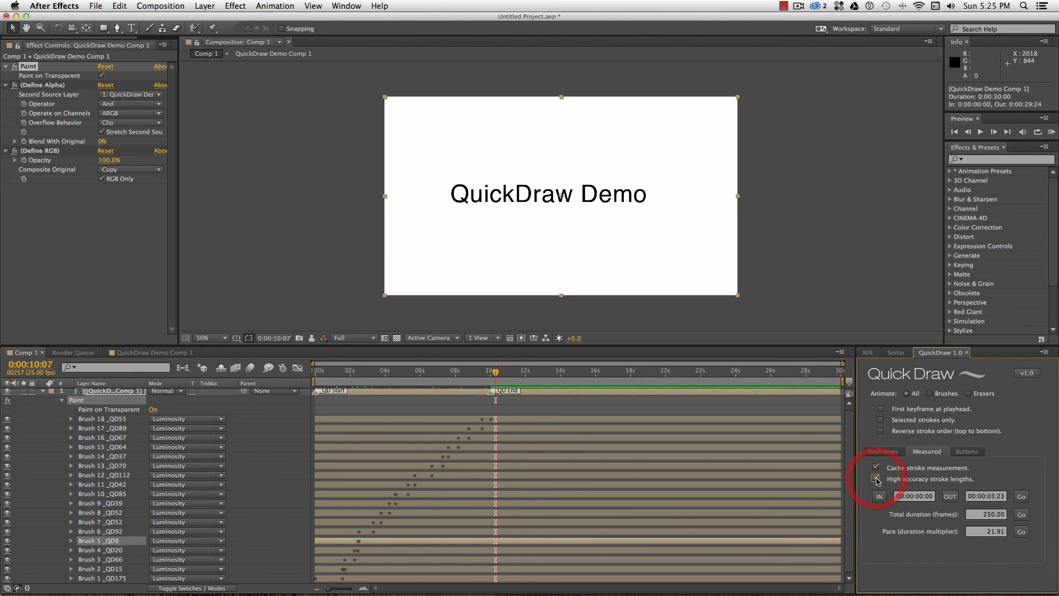
Re-time selected strokes Brush 9–13 at a 10.81 pace from the playhead, then preview.
left_click(1022, 514)
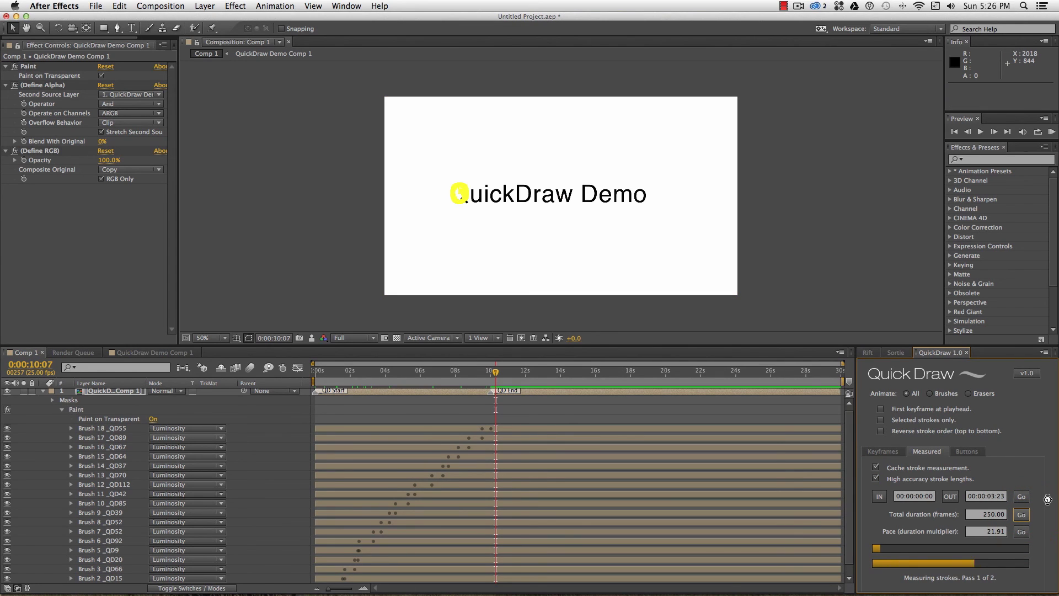
left_click(880, 420)
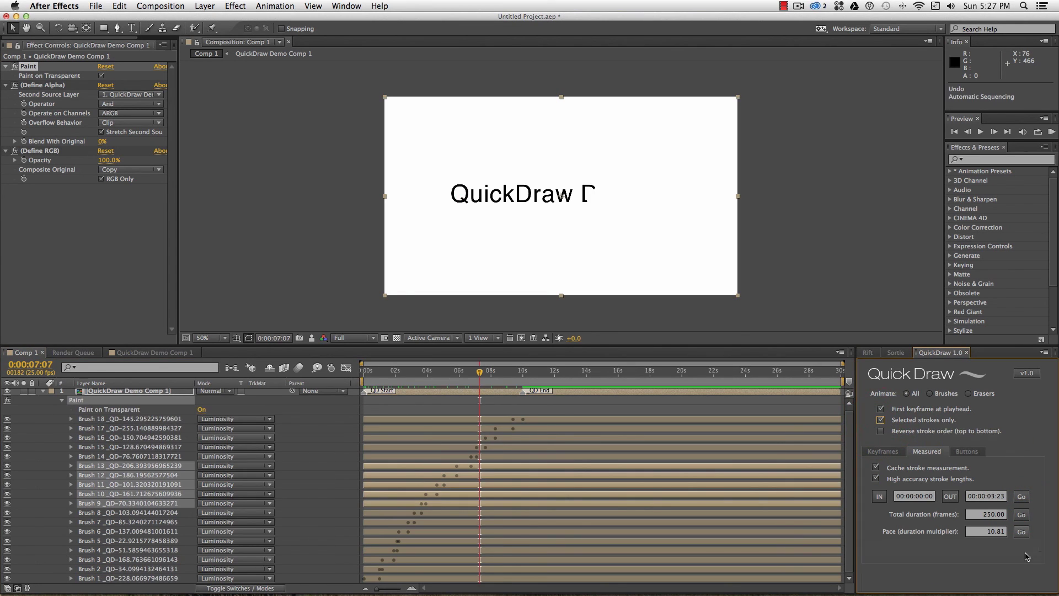
left_click(1022, 532)
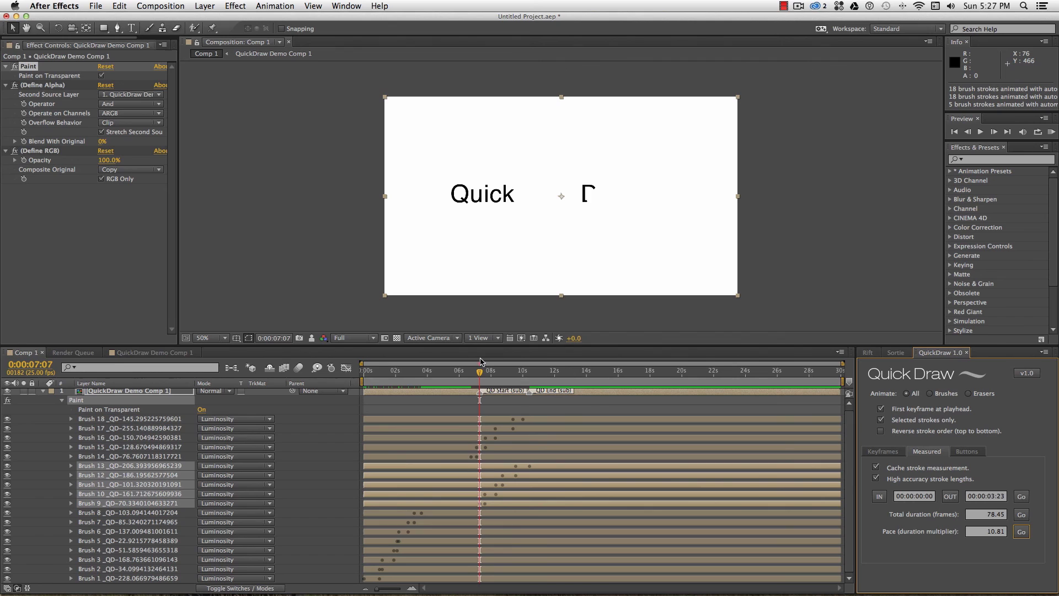
left_click_drag(457, 379, 425, 408)
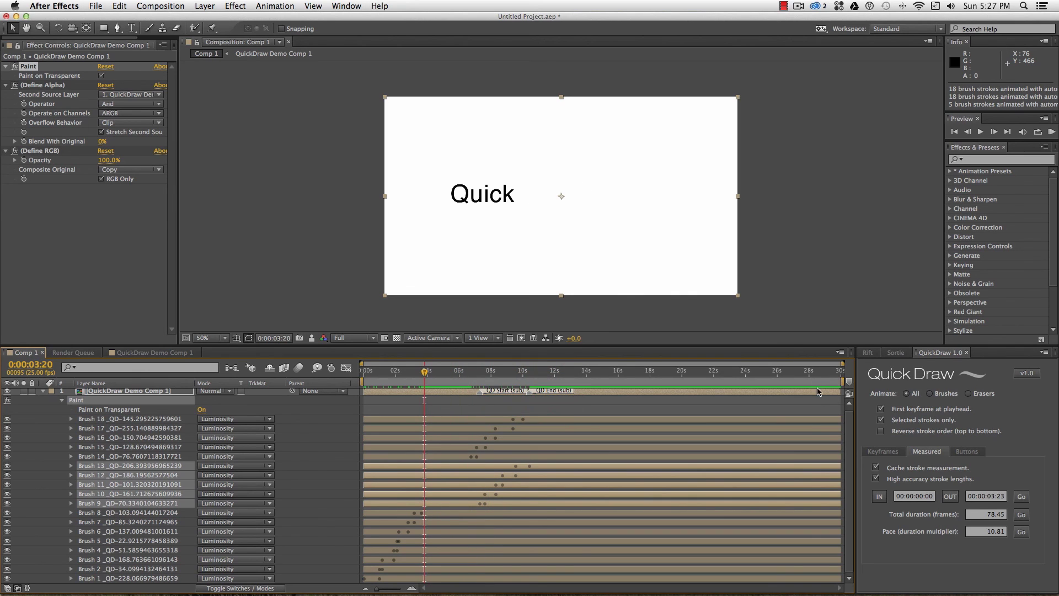
Turn off first-keyframe-at-playhead and selected-strokes-only, and enable stroke measurement caching.
left_click(881, 409)
left_click(881, 420)
left_click(876, 468)
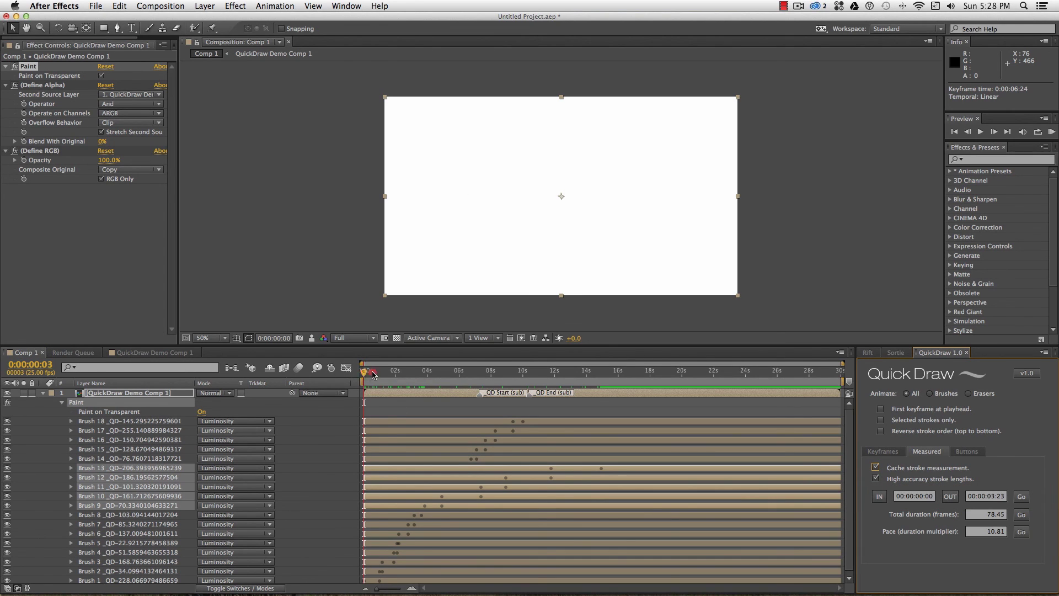
Set In to 0:00:03:10 and Out to 0:00:11:23, fitting all strokes at pace 9.21.
left_click_drag(365, 370, 418, 375)
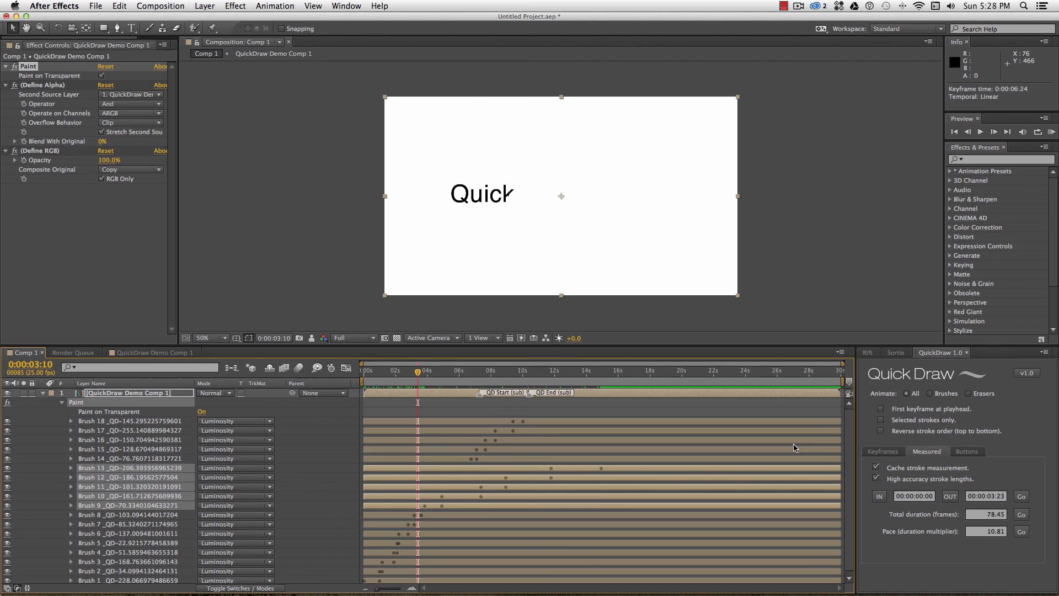
left_click(880, 497)
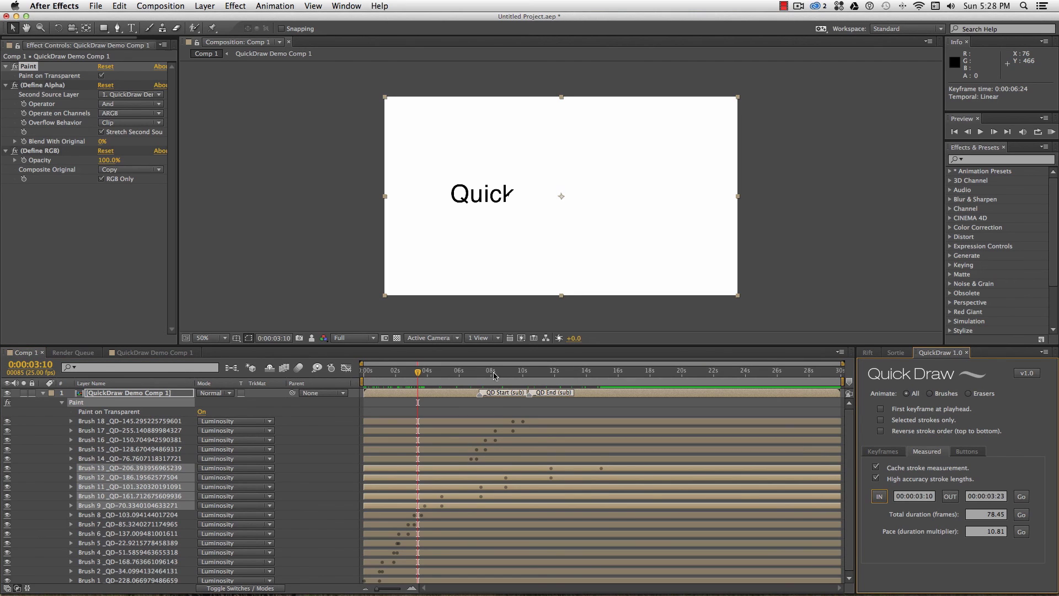
left_click(555, 376)
left_click(951, 497)
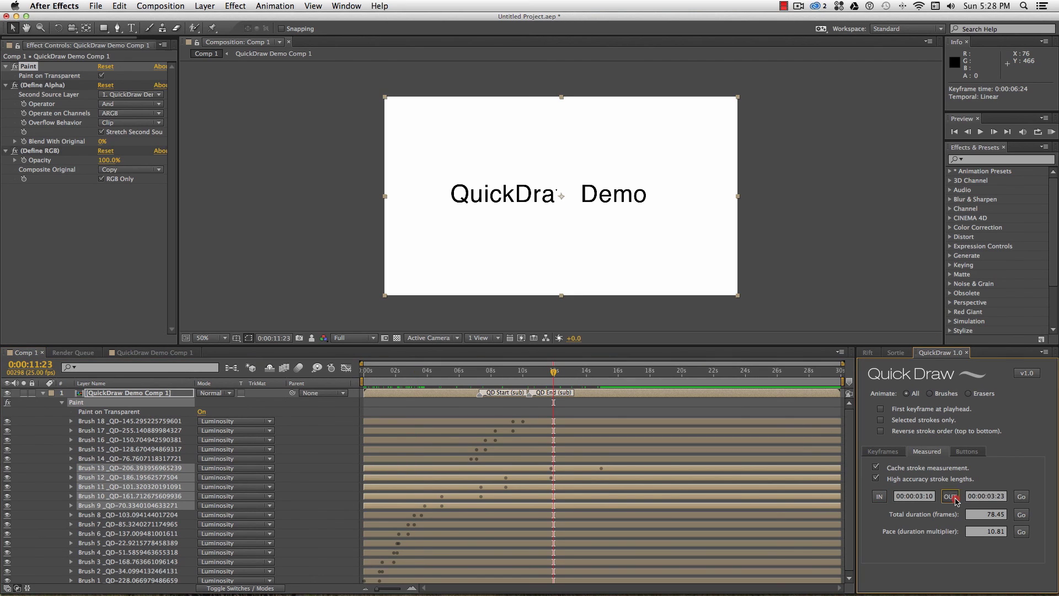
left_click(1022, 498)
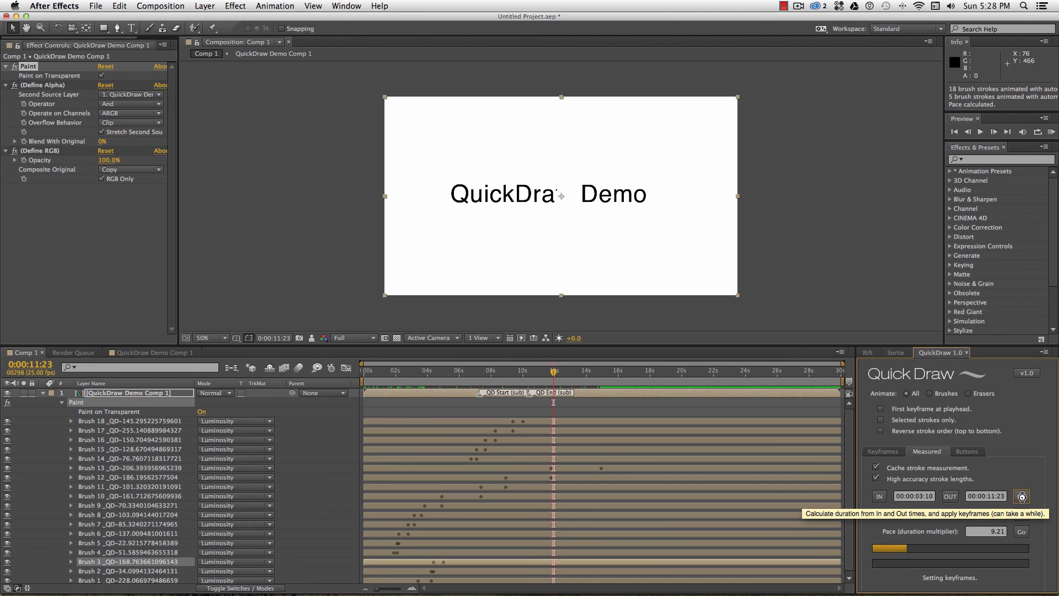